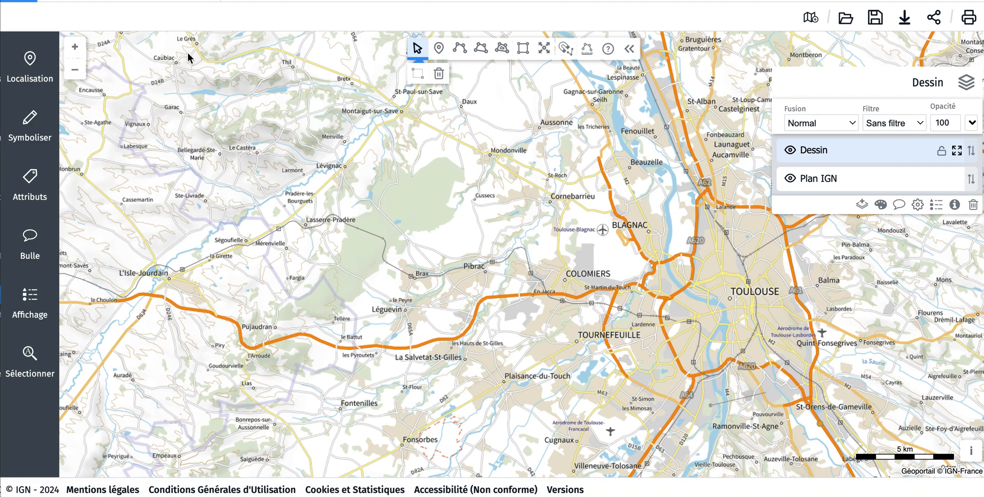
# Step: Search for Toulouse and centre the map on "Toulouse, 31100 Toulouse", showing the whole city
pyautogui.click(30, 59)
pyautogui.click(167, 96)
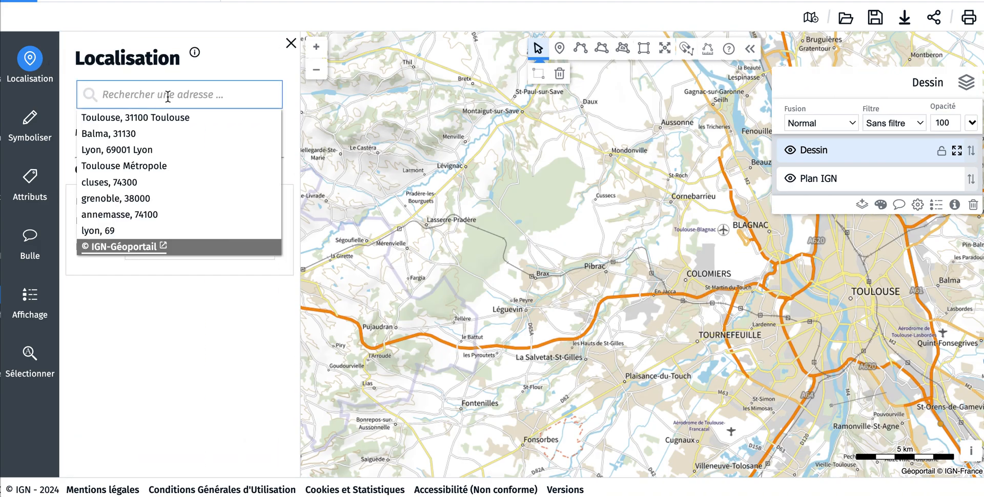
pyautogui.write('Toulouse')
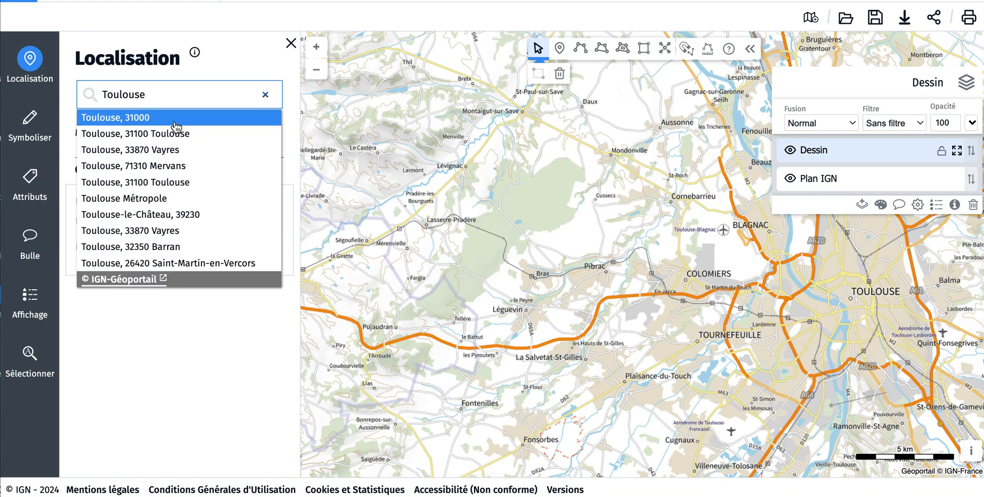
pyautogui.click(177, 133)
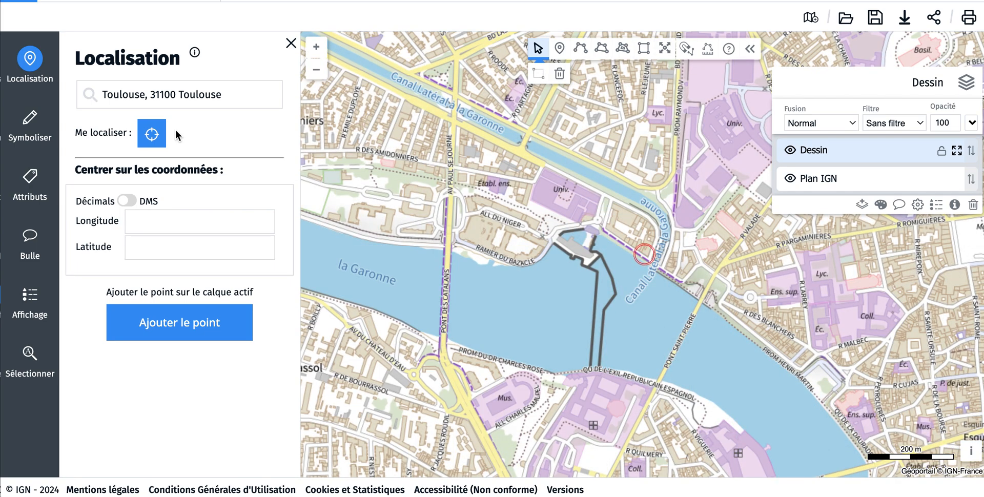
pyautogui.click(290, 44)
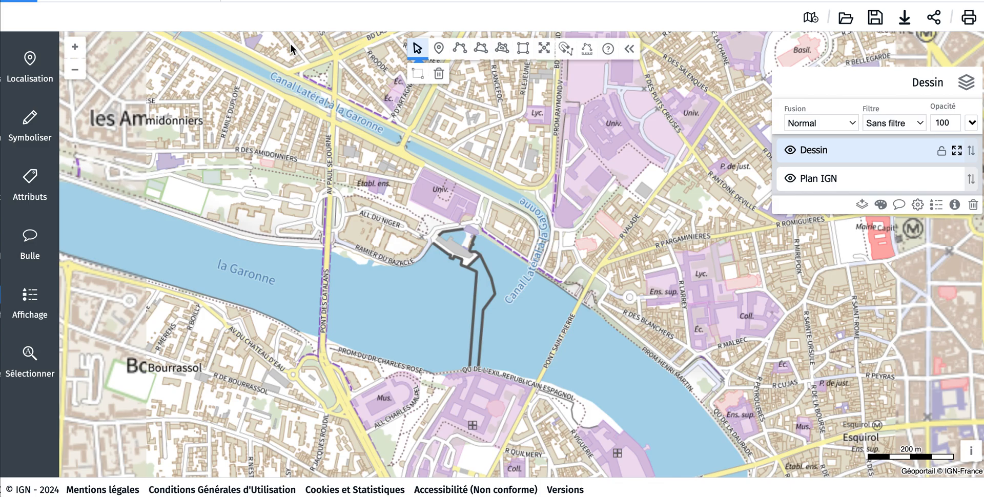
pyautogui.click(79, 66)
pyautogui.click(79, 66)
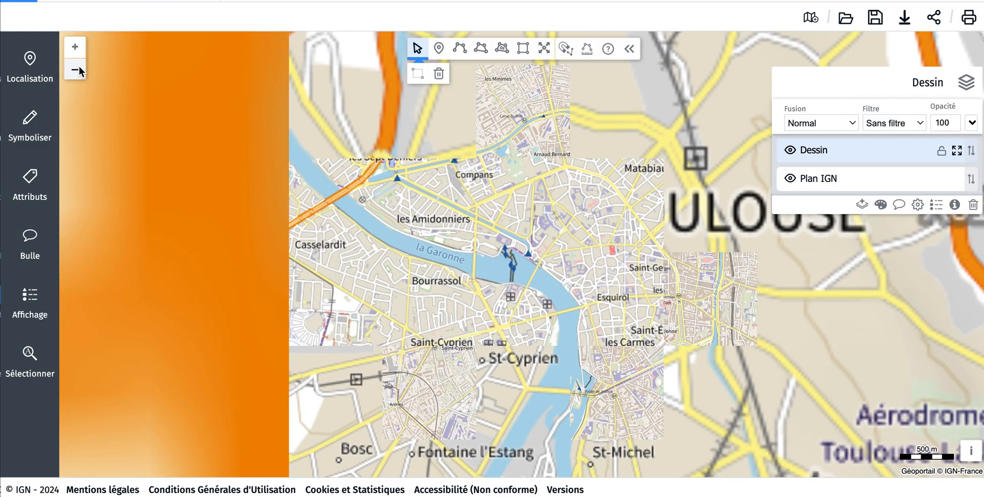
pyautogui.click(79, 66)
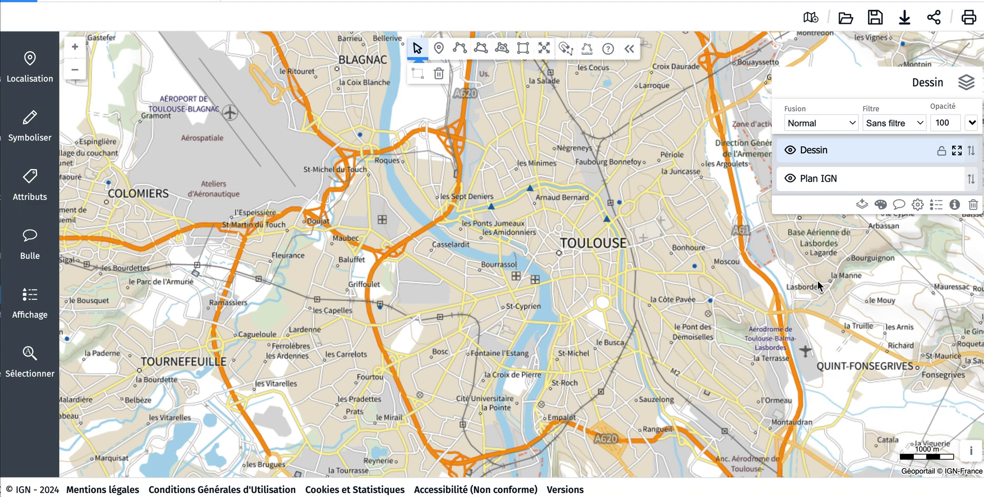
# Step: Add the Édugéo map backgrounds for Toulouse: Photographie -Toulouse 1954 and Cartographie TOULOUSE 1948
pyautogui.click(862, 205)
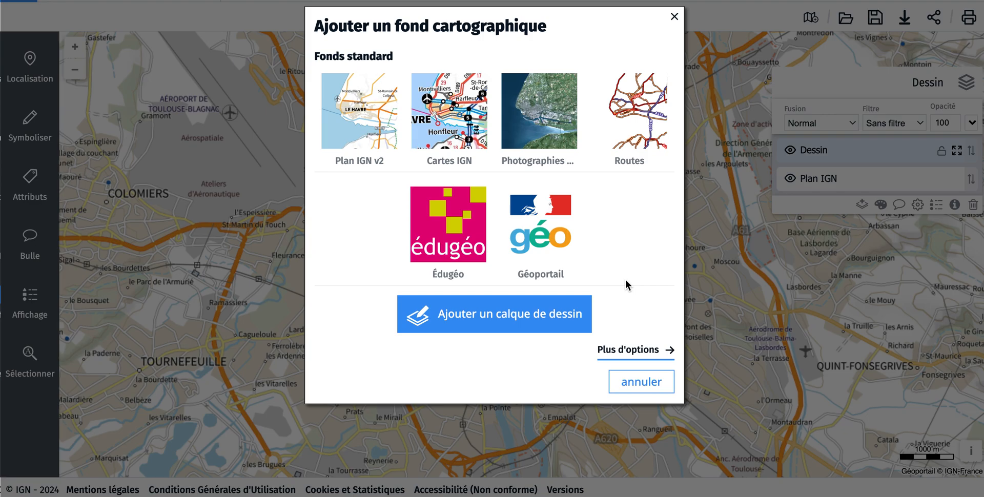
pyautogui.click(459, 233)
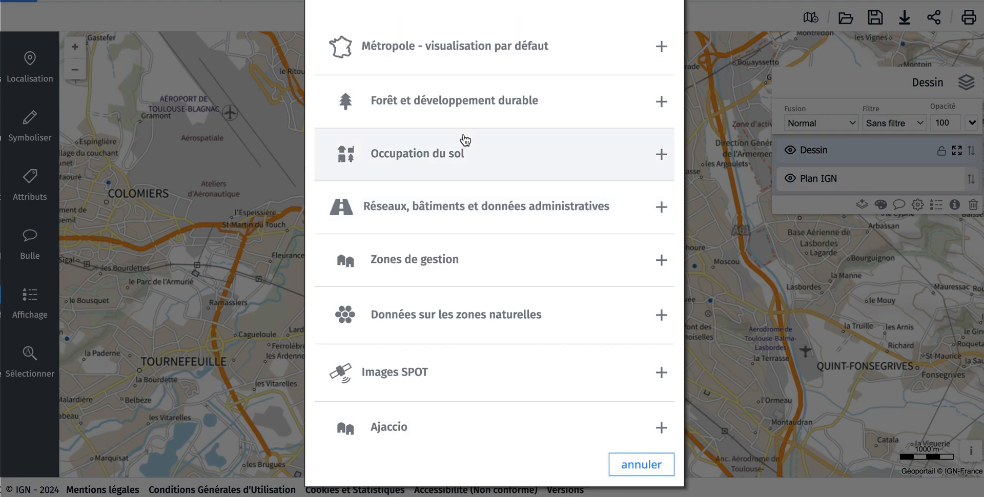
pyautogui.scroll(-6, 466, 327)
pyautogui.scroll(-10, 466, 327)
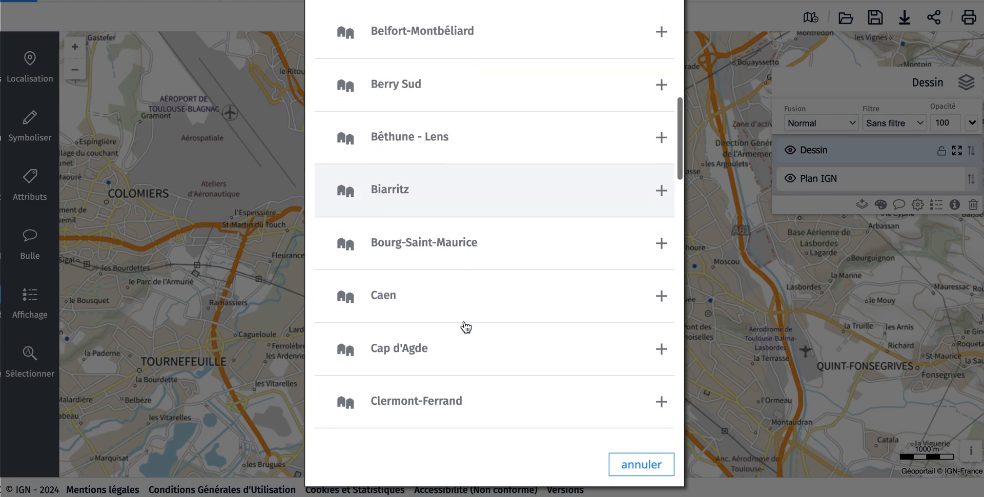
pyautogui.scroll(-12, 465, 327)
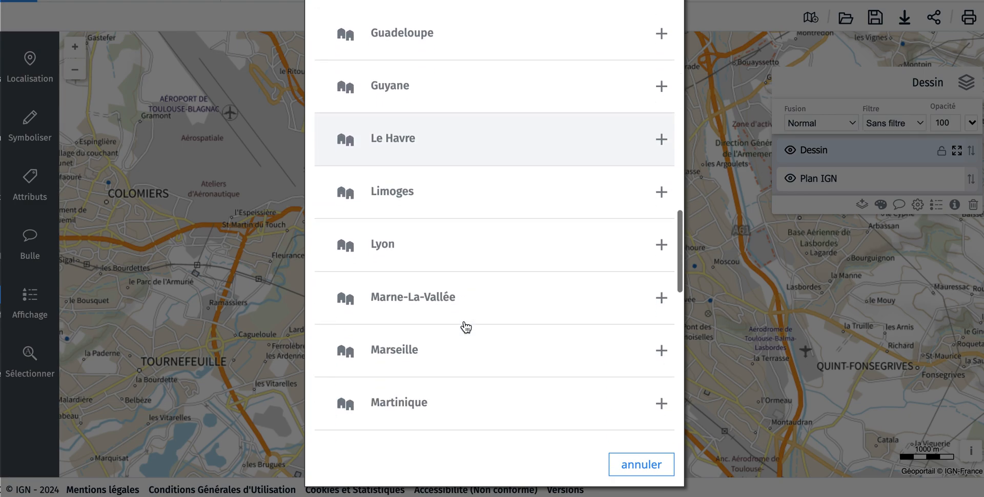
pyautogui.scroll(-2, 466, 327)
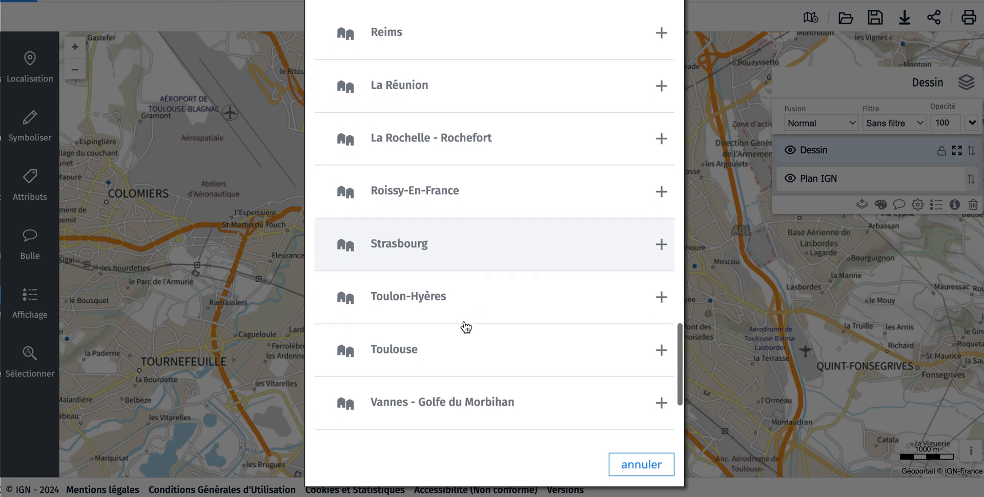
pyautogui.click(466, 318)
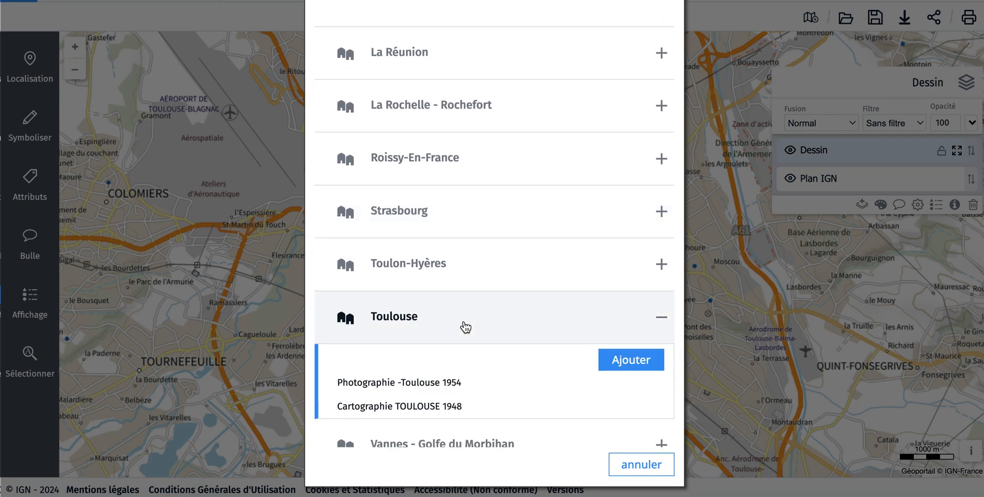
pyautogui.click(624, 359)
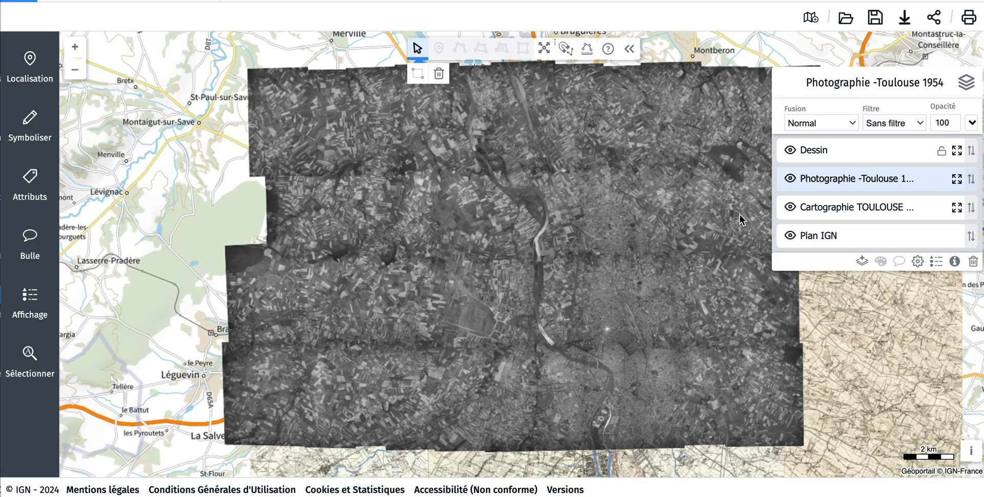
# Step: Hide the Photographie -Toulouse 1954 layer and examine the city's extent on the Cartographie TOULOUSE 1948 layer
pyautogui.click(791, 178)
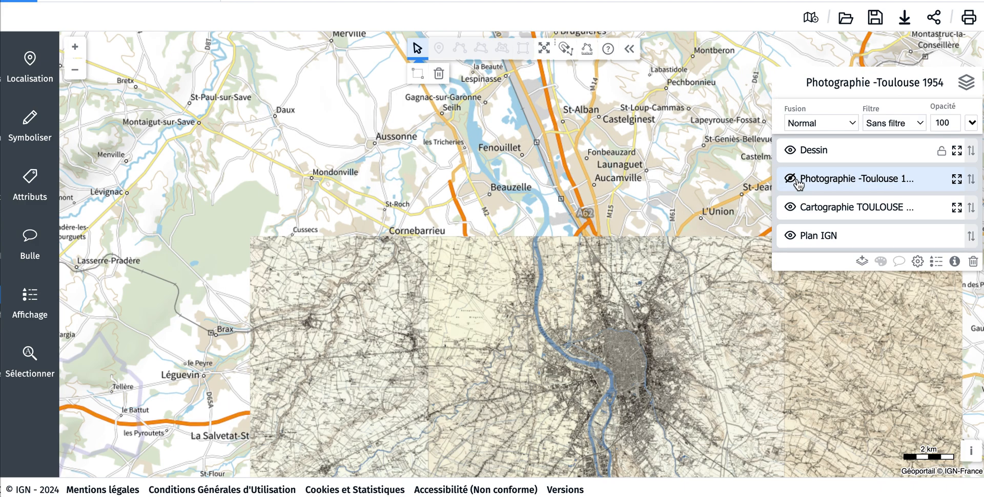
pyautogui.click(831, 210)
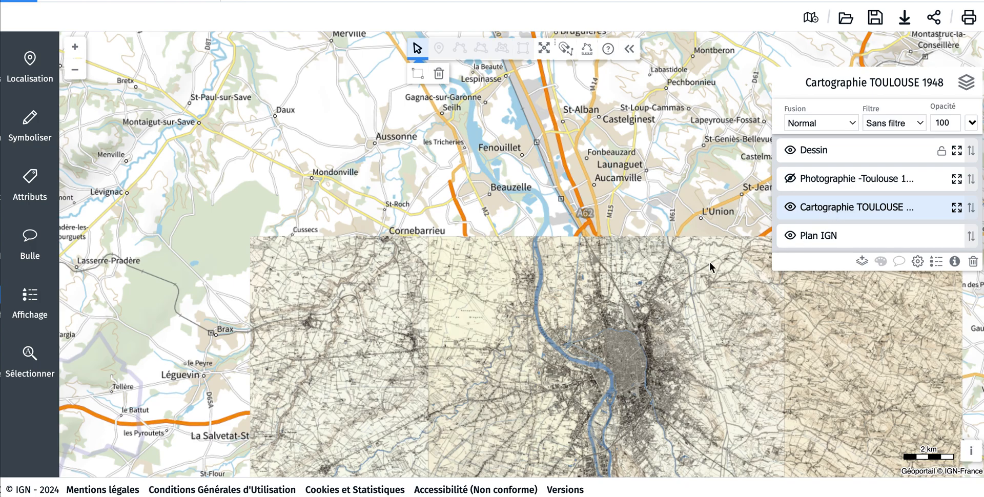
pyautogui.moveTo(660, 306); pyautogui.dragTo(534, 149)
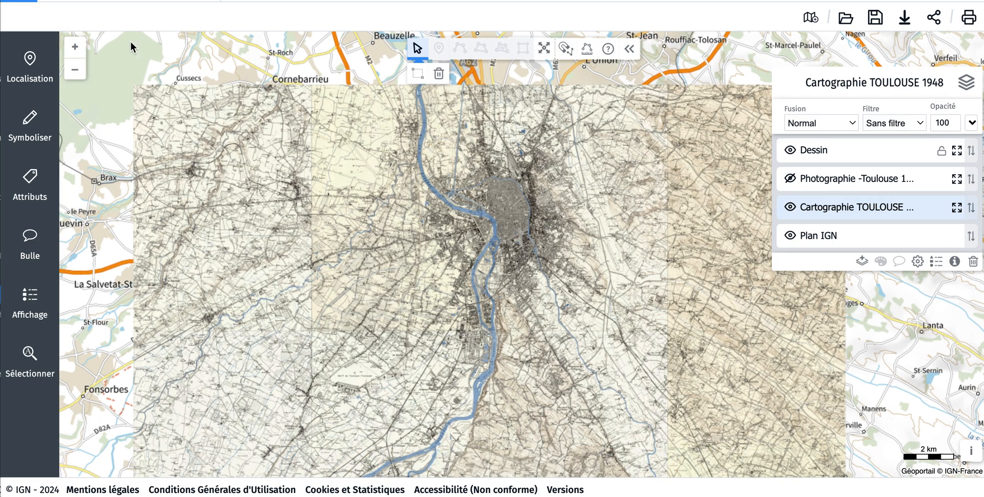
pyautogui.click(75, 46)
pyautogui.moveTo(346, 179); pyautogui.dragTo(350, 258)
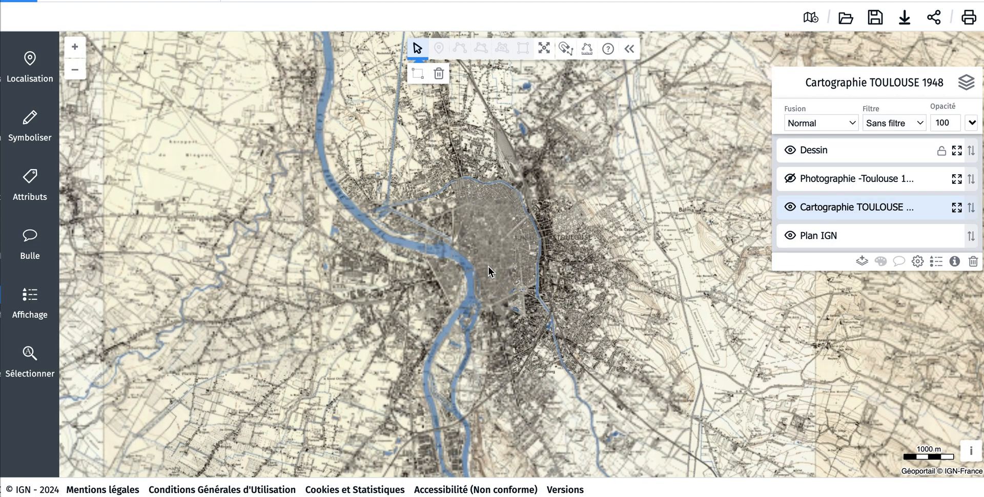
pyautogui.click(75, 69)
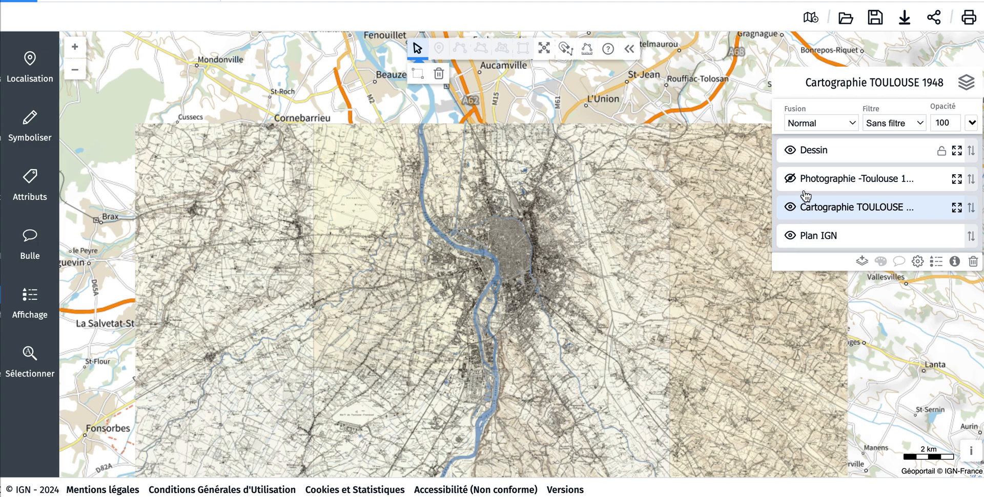
# Step: Draw a polygon on the Dessin layer tracing the outline of Toulouse's built-up area on the 1948 map
pyautogui.click(830, 153)
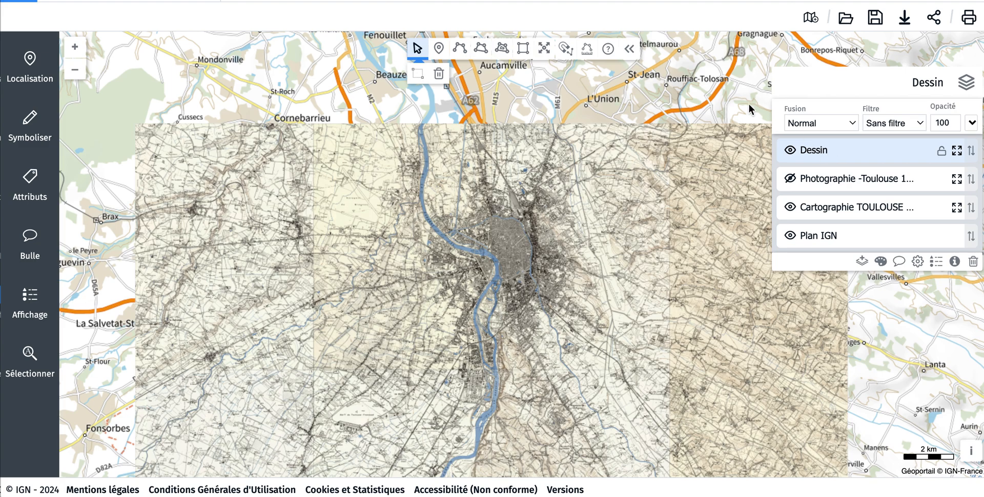
pyautogui.click(484, 49)
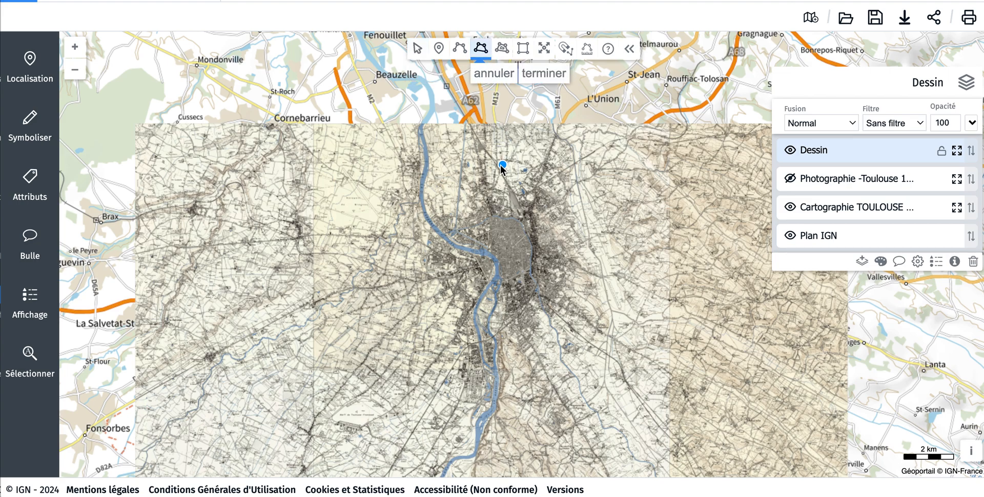
pyautogui.click(466, 213)
pyautogui.click(441, 215)
pyautogui.click(429, 238)
pyautogui.click(436, 264)
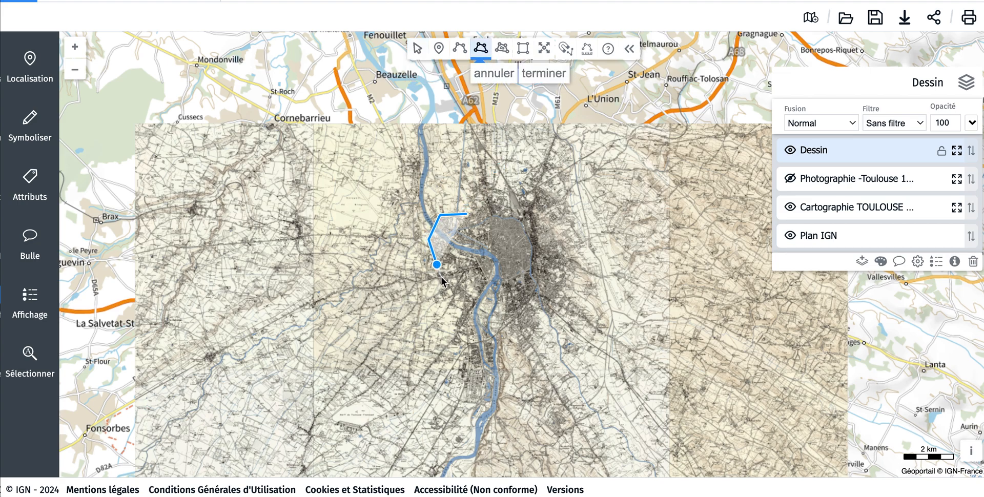
pyautogui.click(464, 302)
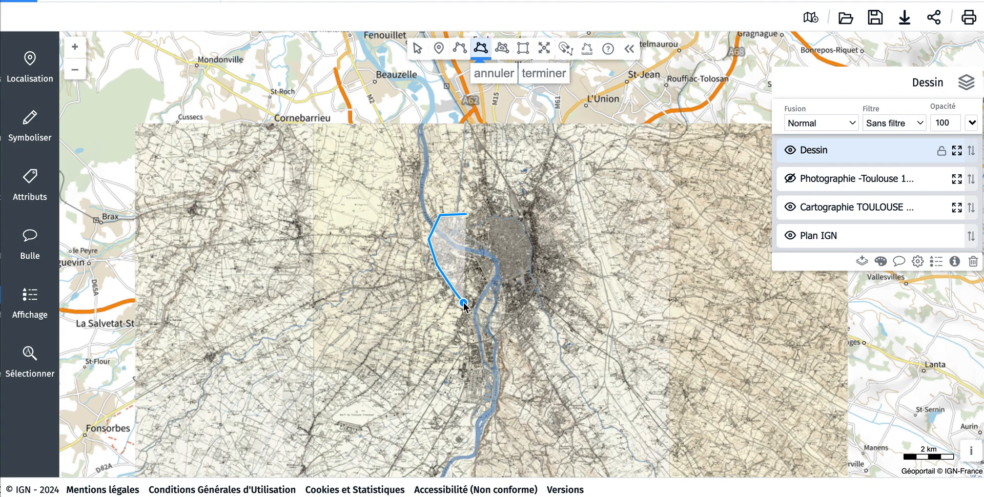
pyautogui.click(470, 351)
pyautogui.click(468, 387)
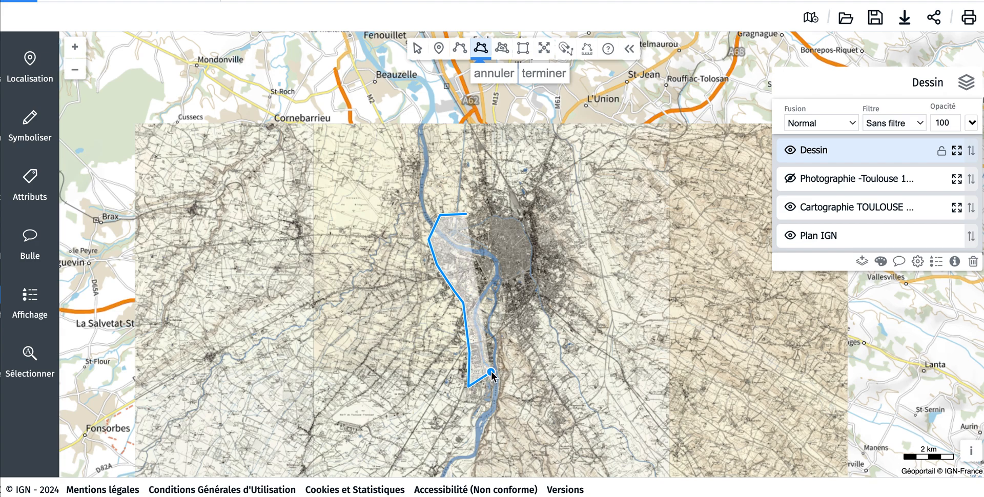
pyautogui.click(497, 288)
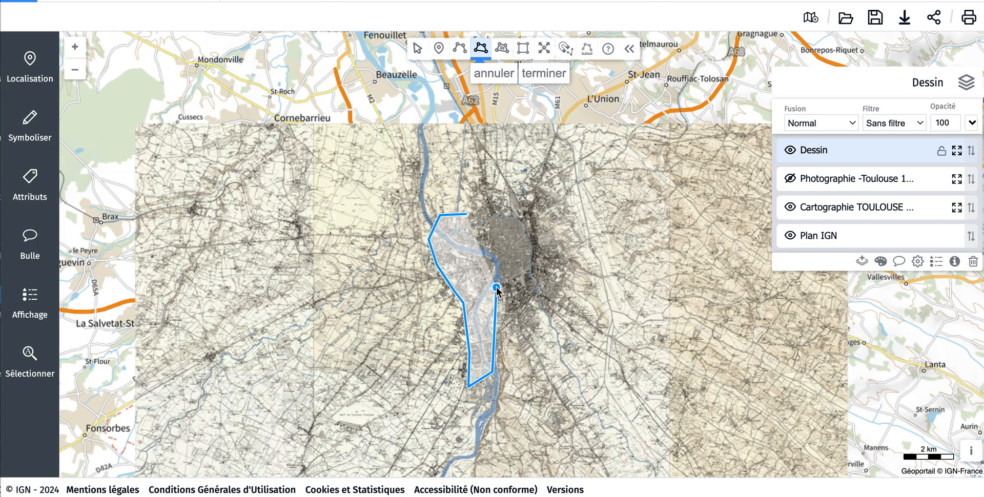
pyautogui.click(514, 324)
pyautogui.click(532, 325)
pyautogui.click(535, 300)
pyautogui.click(547, 310)
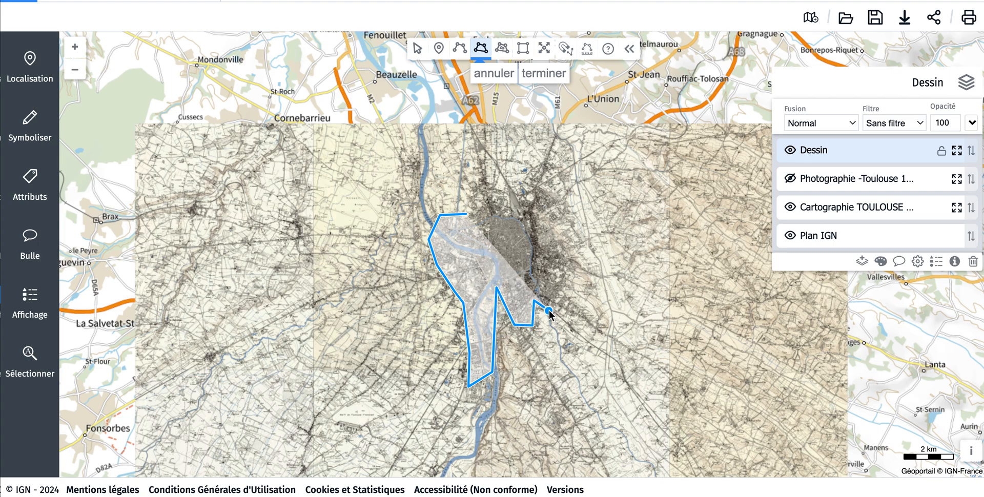
pyautogui.click(567, 297)
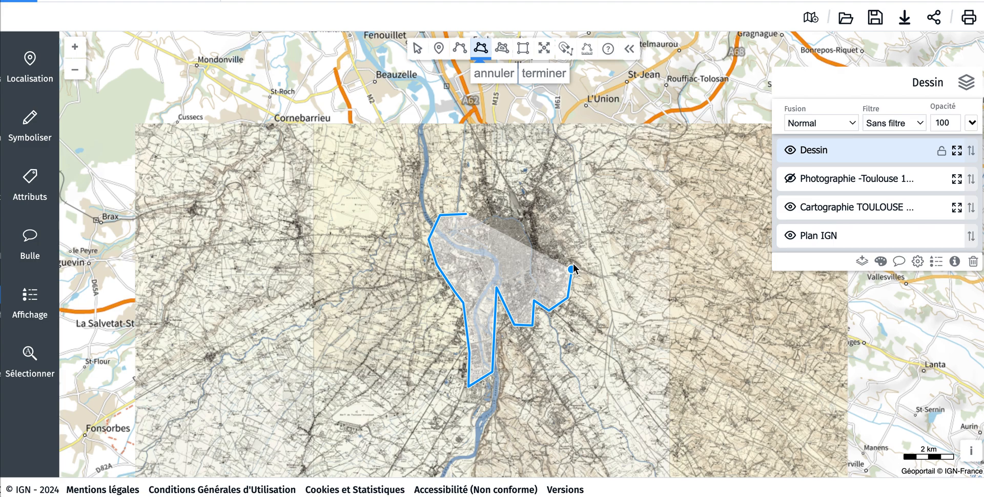
pyautogui.click(576, 250)
pyautogui.click(561, 192)
pyautogui.click(531, 173)
pyautogui.click(500, 202)
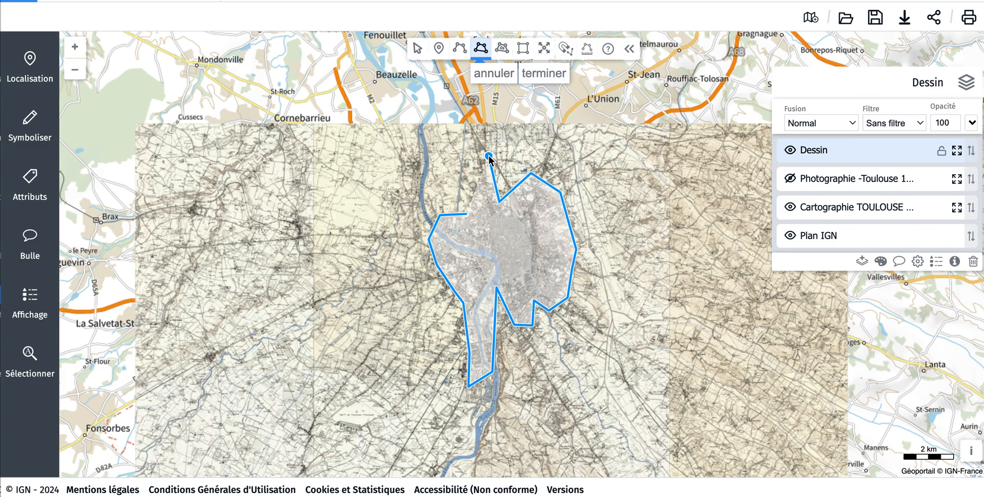
pyautogui.click(476, 155)
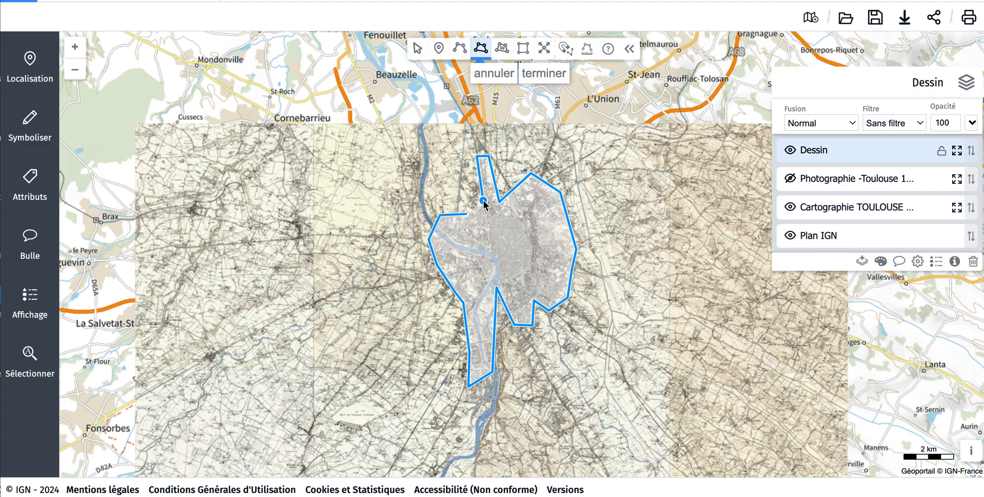
pyautogui.doubleClick(483, 201)
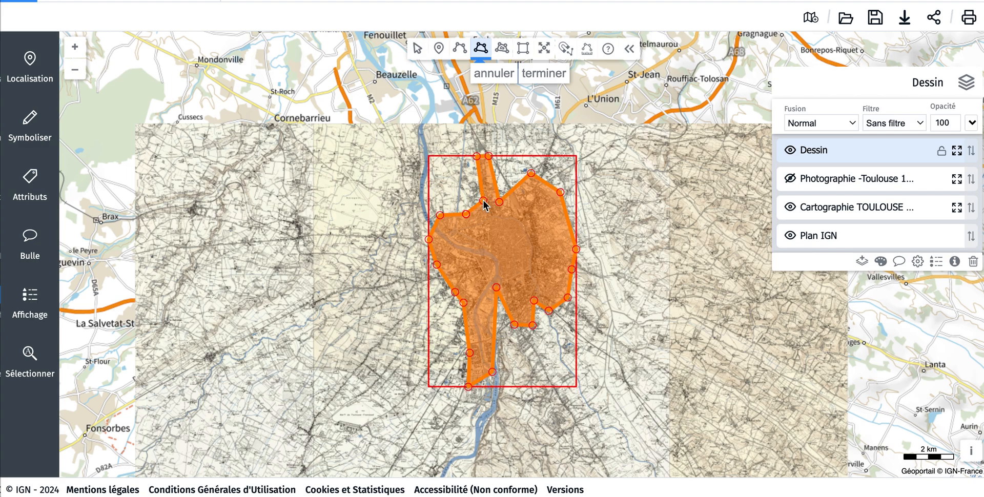
pyautogui.click(416, 49)
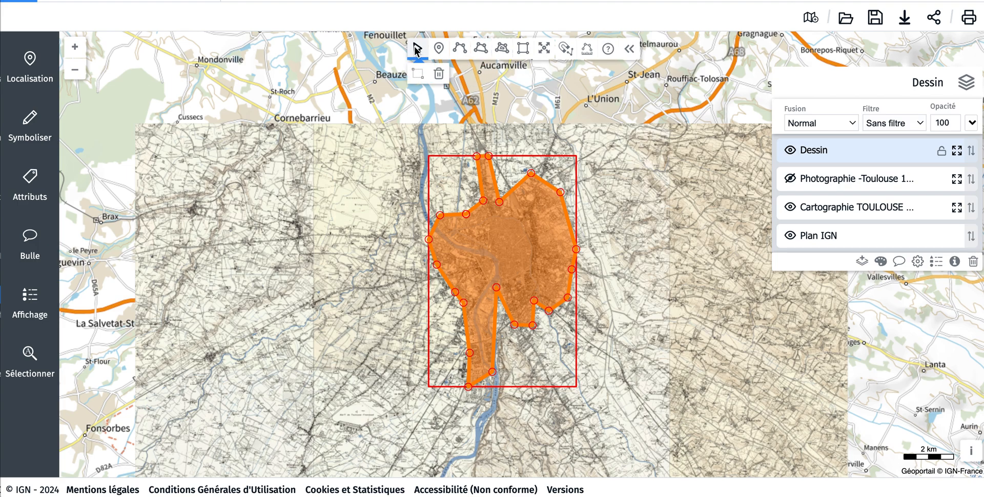
# Step: Set the polygon's fill colour to semi-transparent orange, rgba(255, 136, 0, 0.6)
pyautogui.click(31, 120)
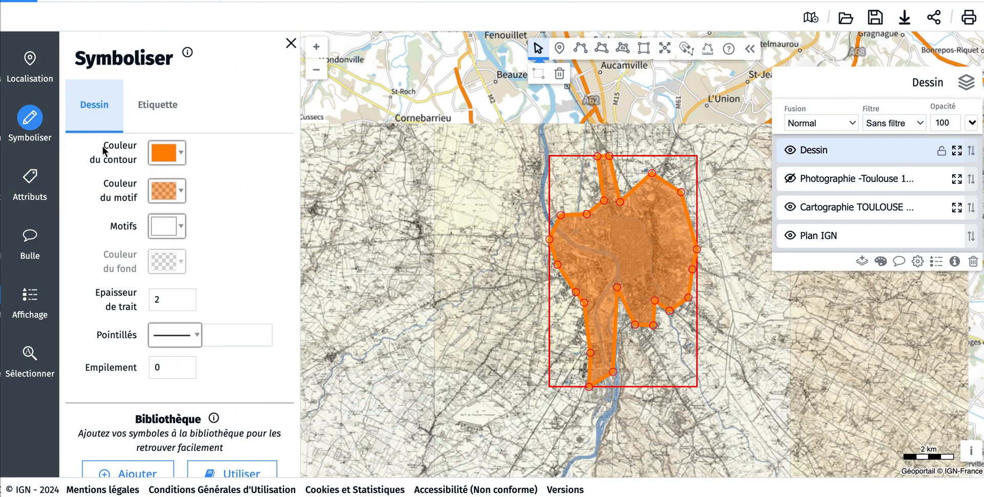
pyautogui.click(182, 192)
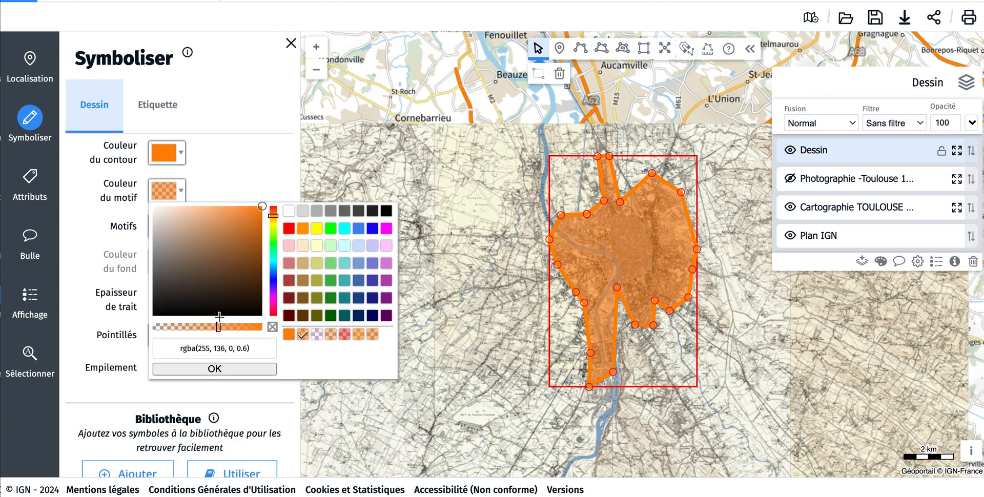
pyautogui.click(236, 369)
# Step: Add the polygon's style to the symbol library under the name "Toulouse en 1948"
pyautogui.scroll(-2, 228, 304)
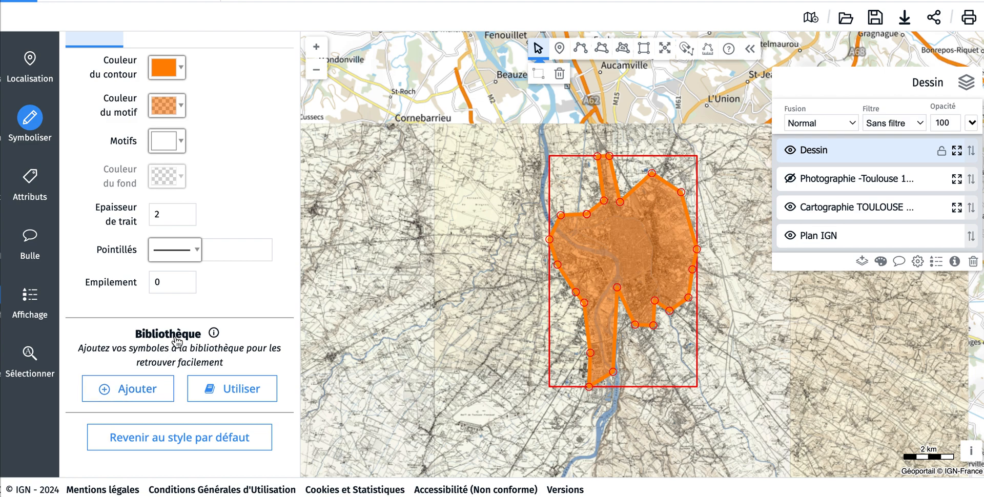
pyautogui.click(132, 392)
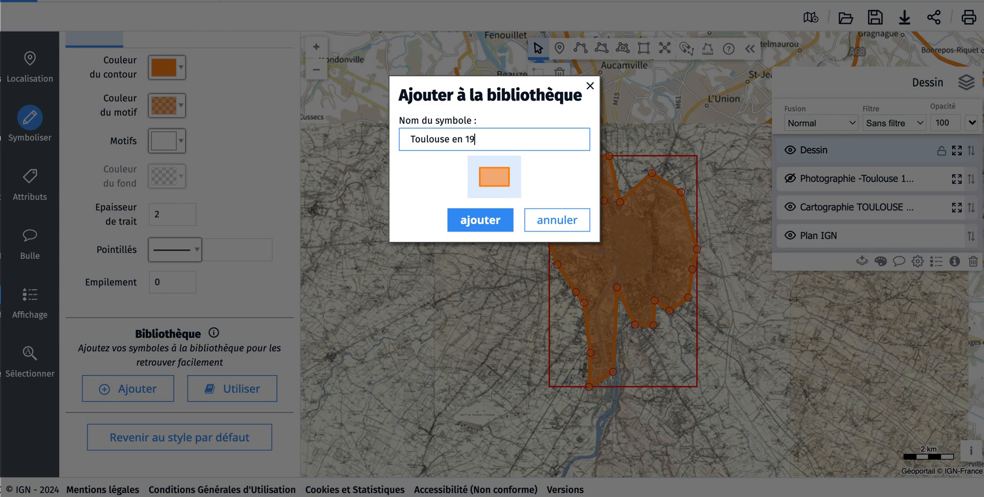
pyautogui.click(487, 217)
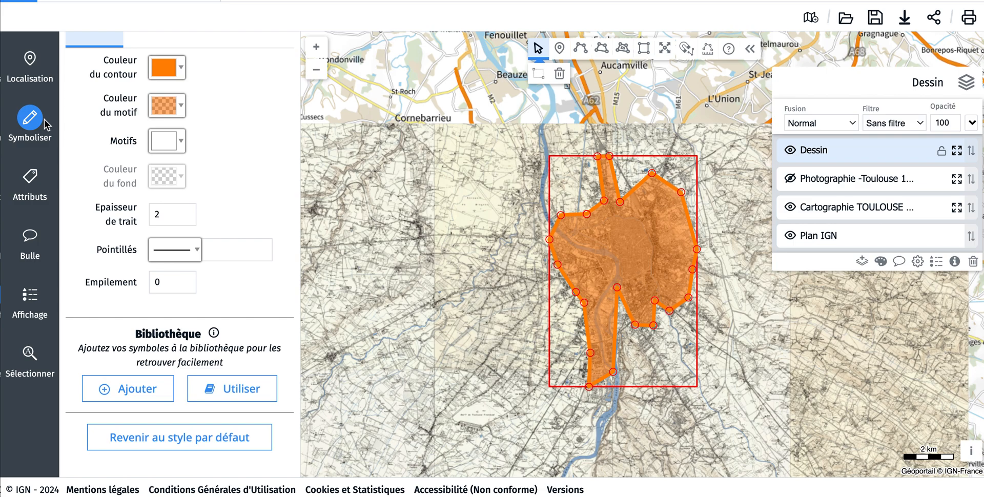
# Step: Set the legend title to "La croissance urbaine de Toulouse"
pyautogui.click(32, 309)
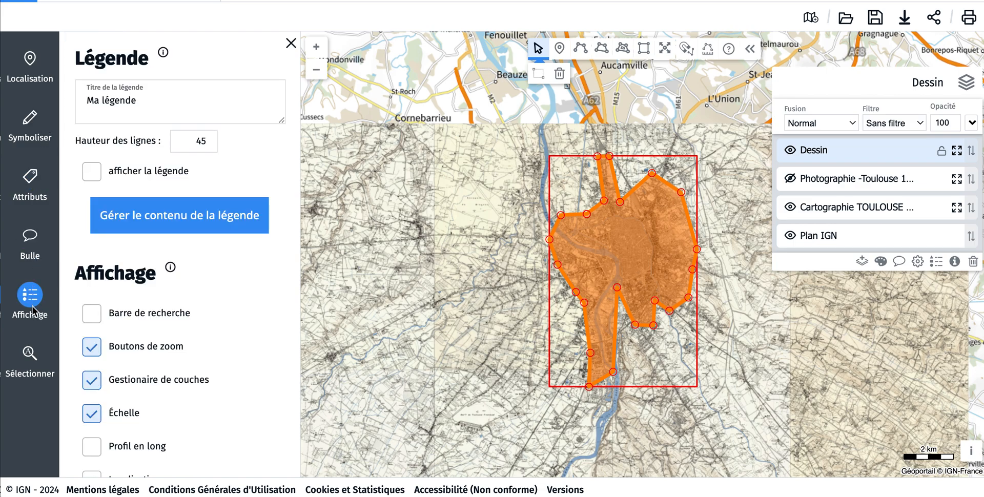
pyautogui.click(193, 103)
pyautogui.press('BackSpace')
pyautogui.press('BackSpace')
pyautogui.press('BackSpace')
pyautogui.press('BackSpace')
pyautogui.press('BackSpace')
pyautogui.press('BackSpace')
pyautogui.press('BackSpace')
pyautogui.press('BackSpace')
pyautogui.press('BackSpace')
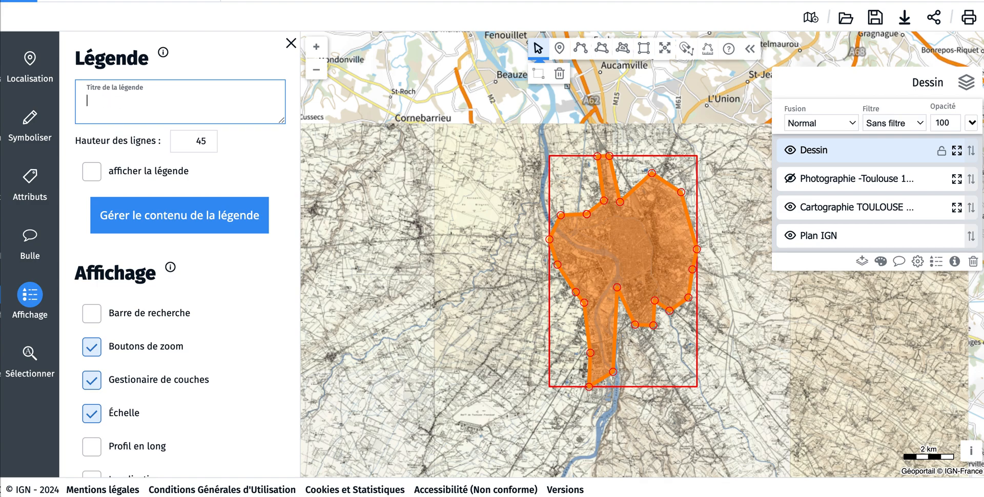
pyautogui.write('LA croissance')
pyautogui.click(95, 104)
pyautogui.press('BackSpace')
pyautogui.write('ance urbaine de Toulouse')
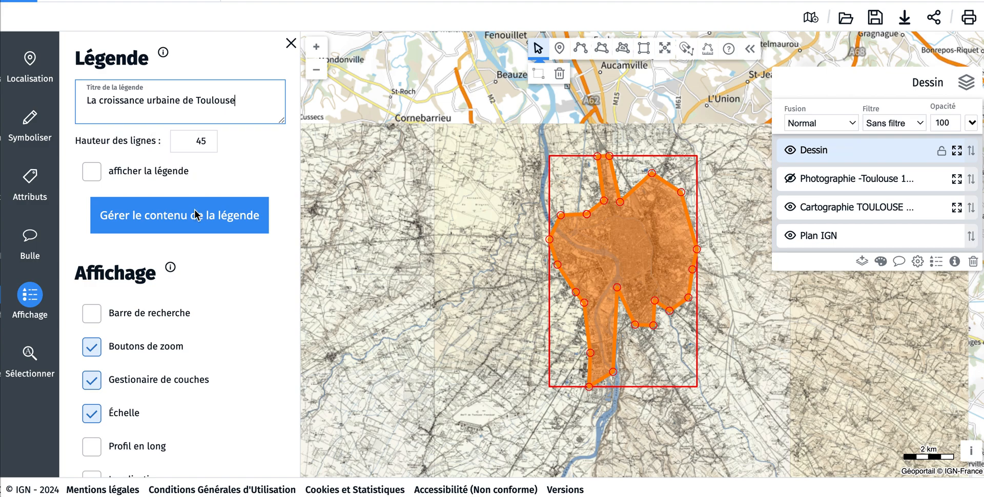
# Step: Add the "Toulouse en 1948" symbol from the library to the legend and display the legend on the map
pyautogui.click(221, 227)
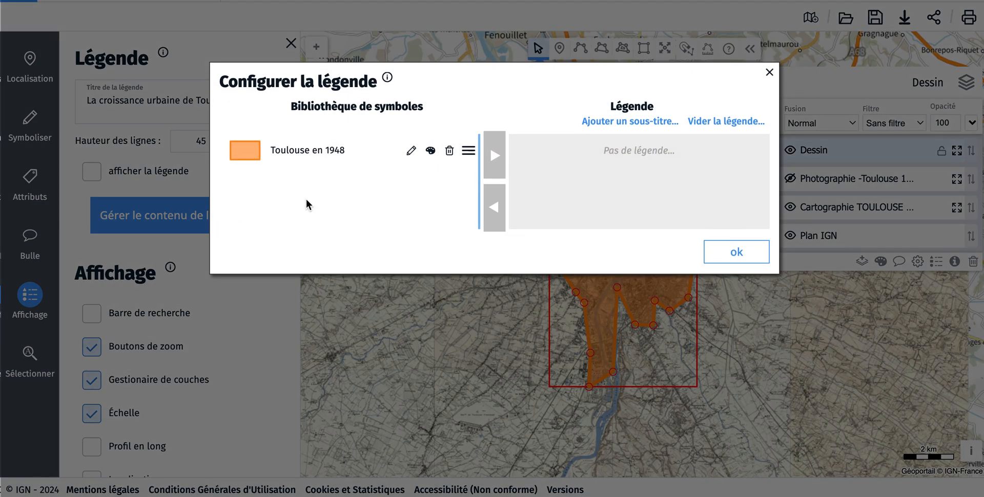
pyautogui.click(333, 147)
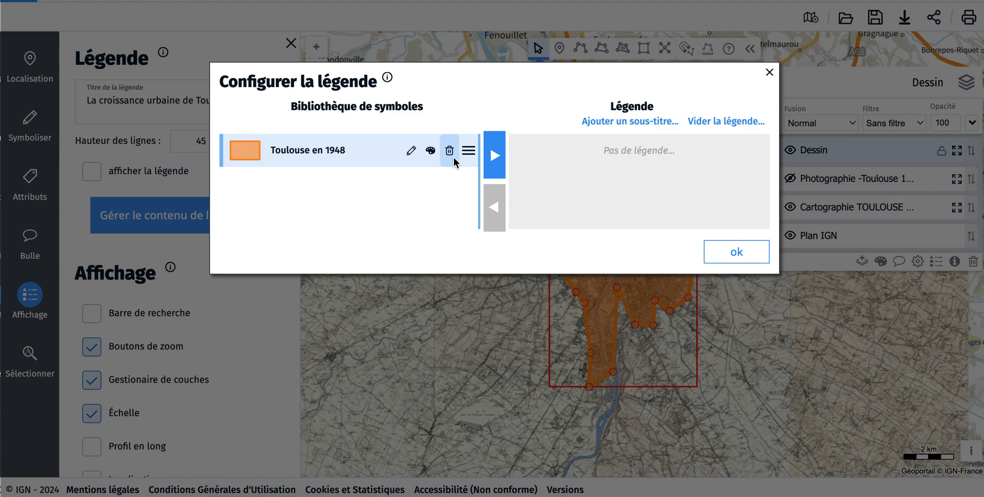
pyautogui.click(490, 151)
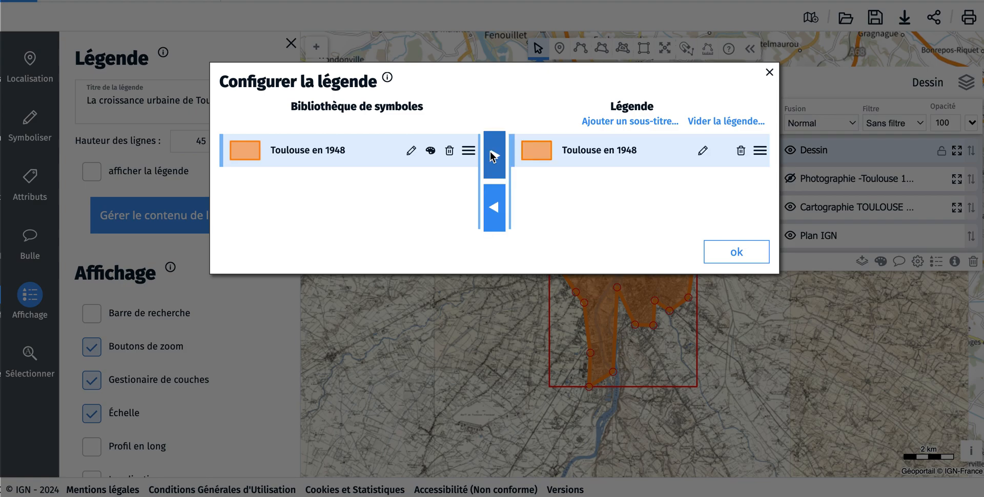
pyautogui.click(737, 251)
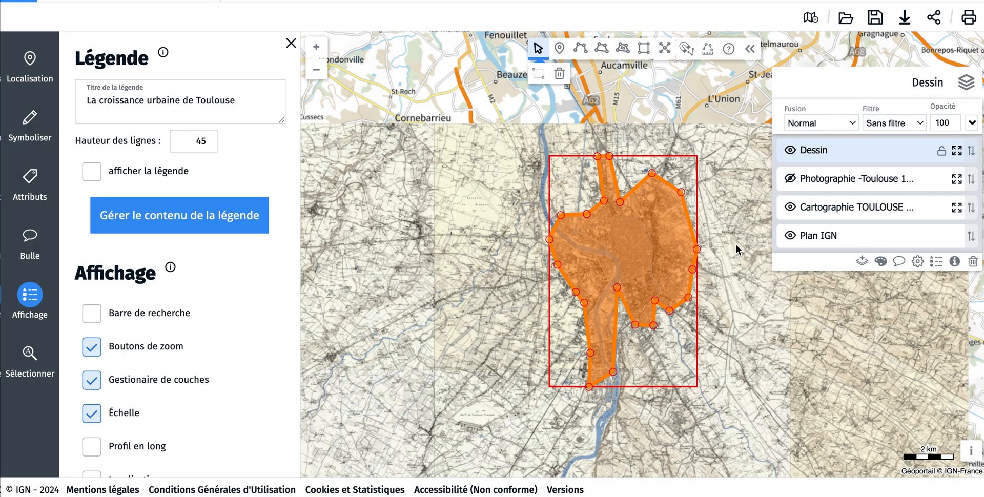
pyautogui.click(87, 171)
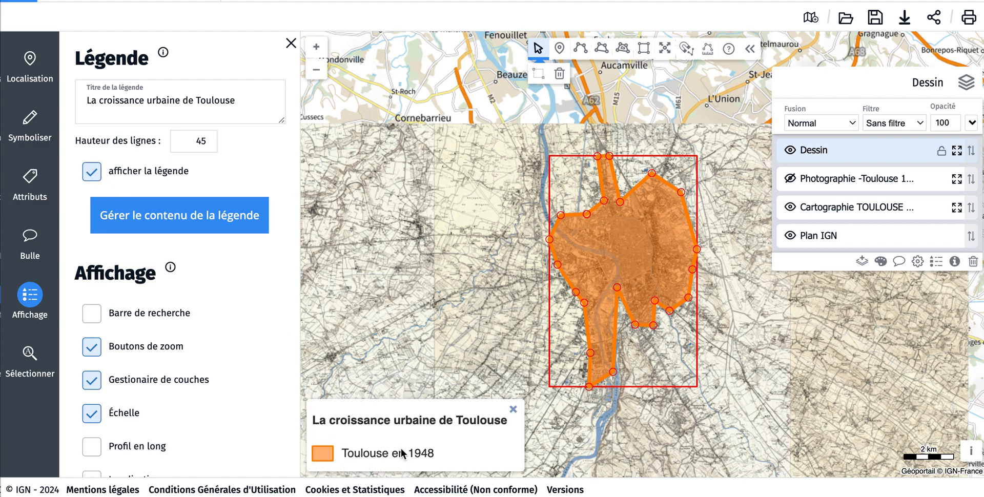
# Step: Add the subtitle "Un étalement urbain important" to the legend above the "Toulouse en 1948" entry
pyautogui.click(208, 217)
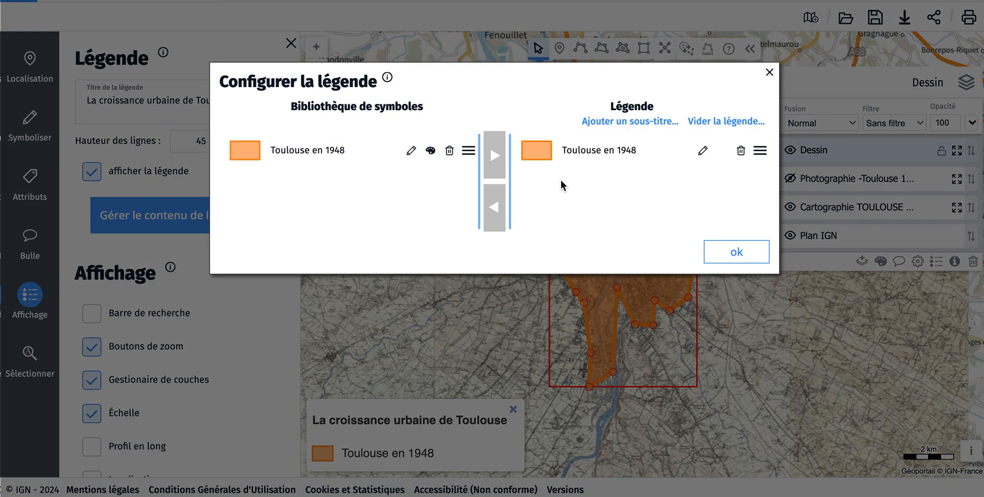
pyautogui.click(637, 121)
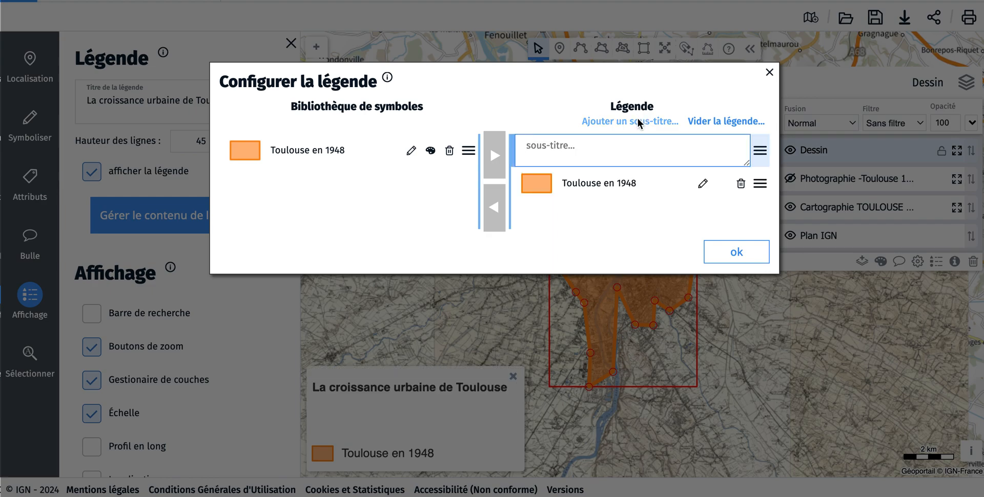
pyautogui.write('U')
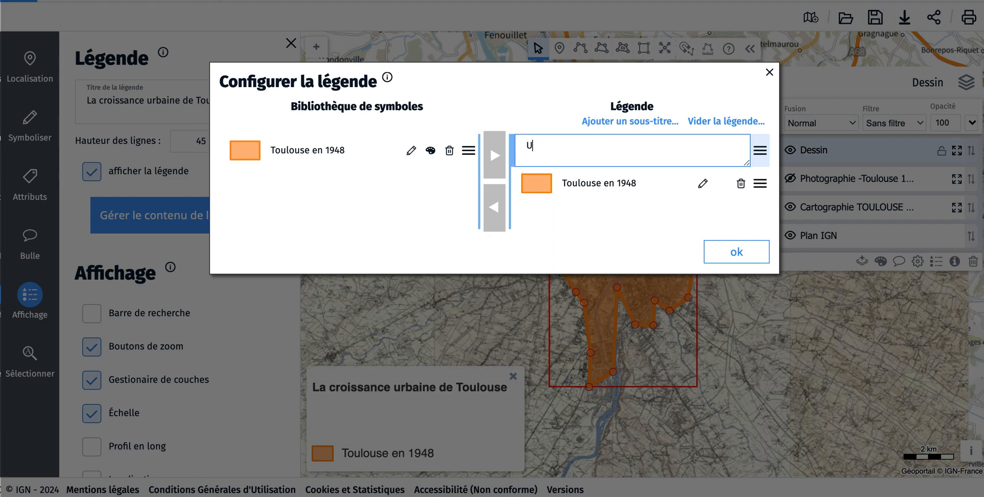
pyautogui.write('n étalement urbain important')
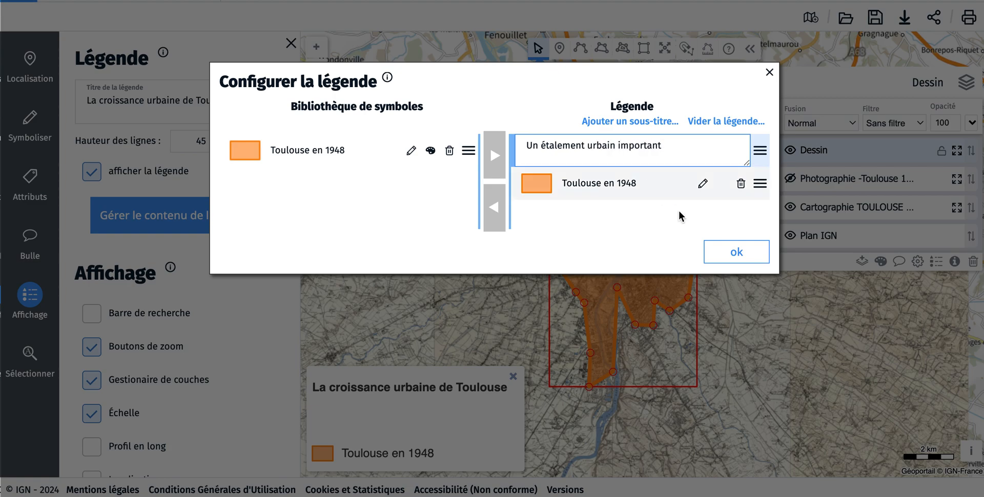
pyautogui.click(736, 252)
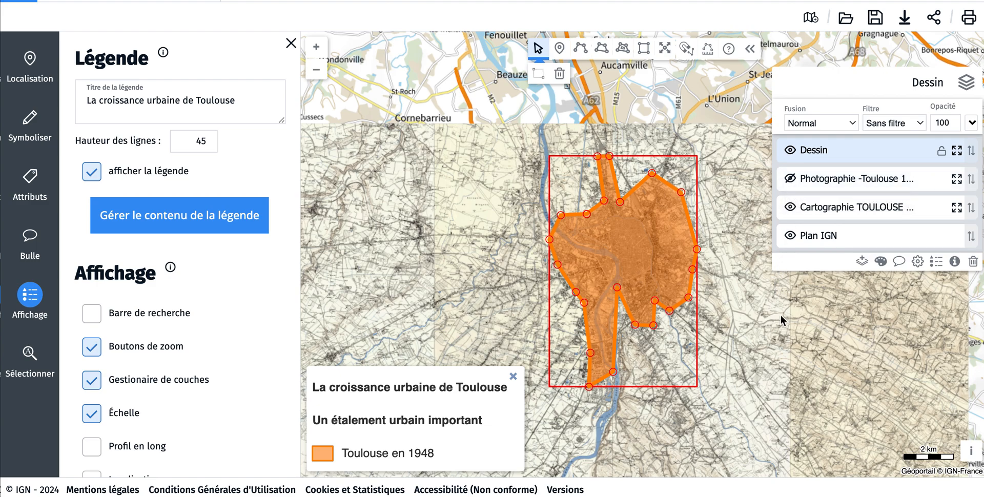
# Step: Hide the Cartographie TOULOUSE 1948 layer and add the standard Cartes IGN and Photographies aériennes backgrounds to the map
pyautogui.click(790, 207)
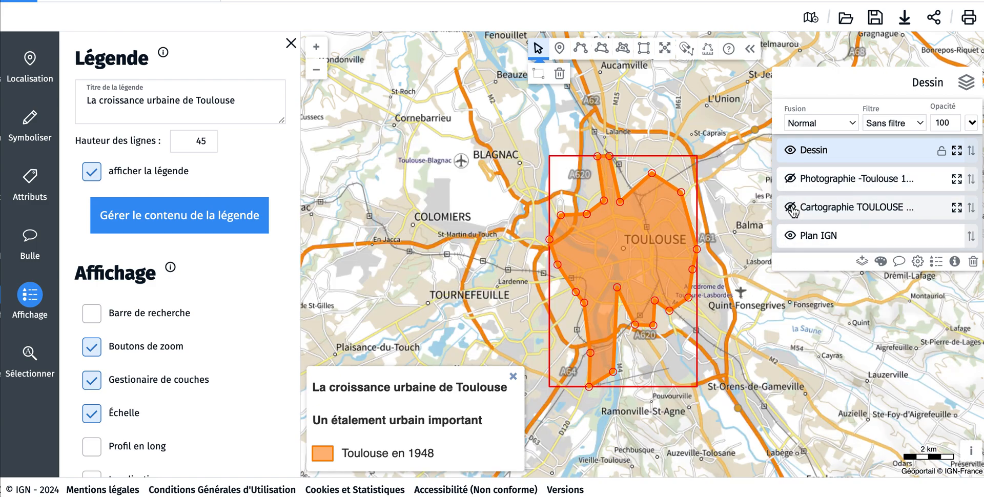
pyautogui.click(733, 229)
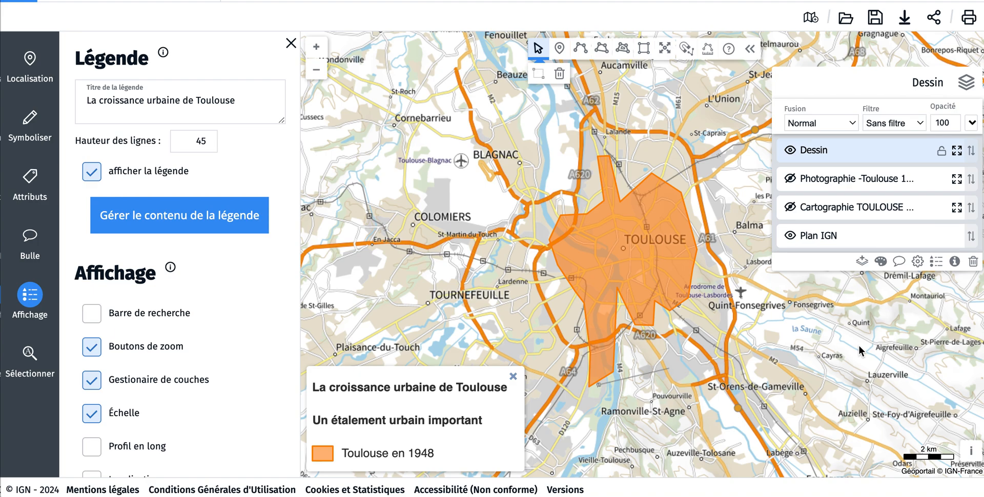
pyautogui.click(862, 261)
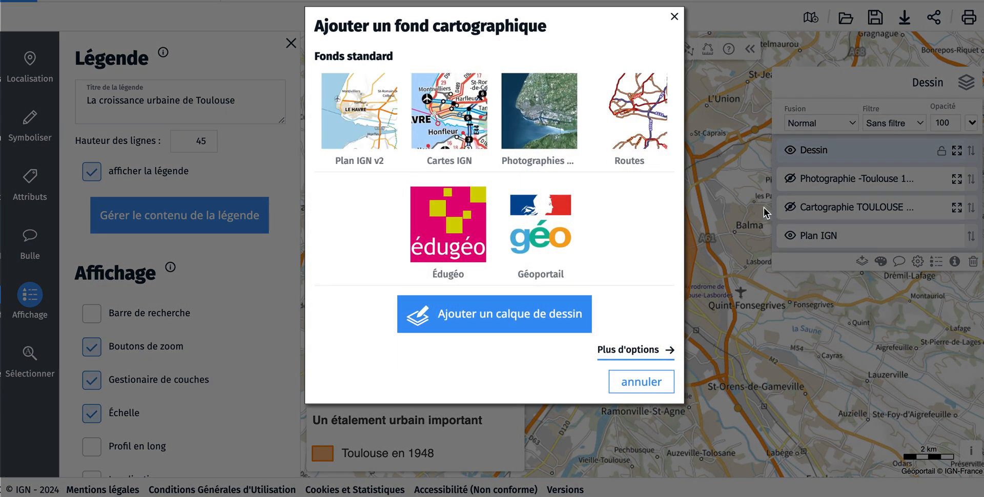
pyautogui.click(467, 121)
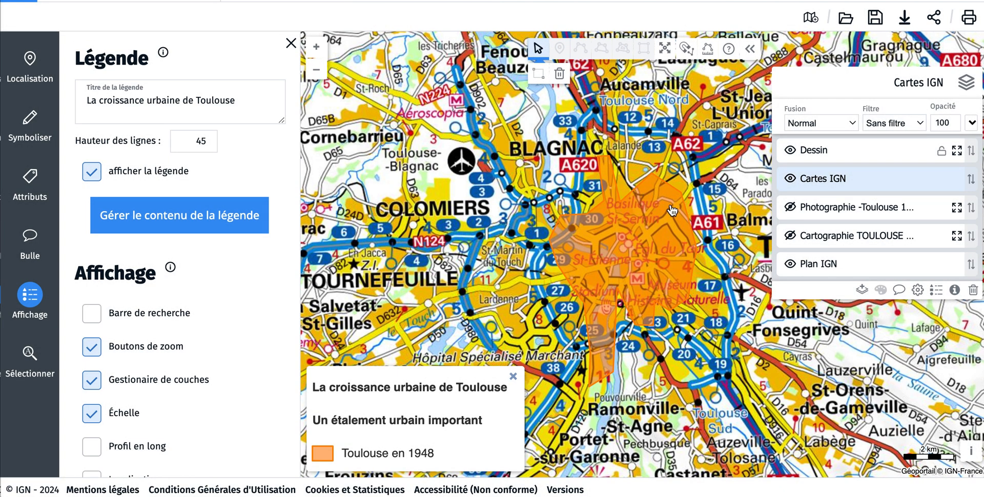
pyautogui.click(862, 290)
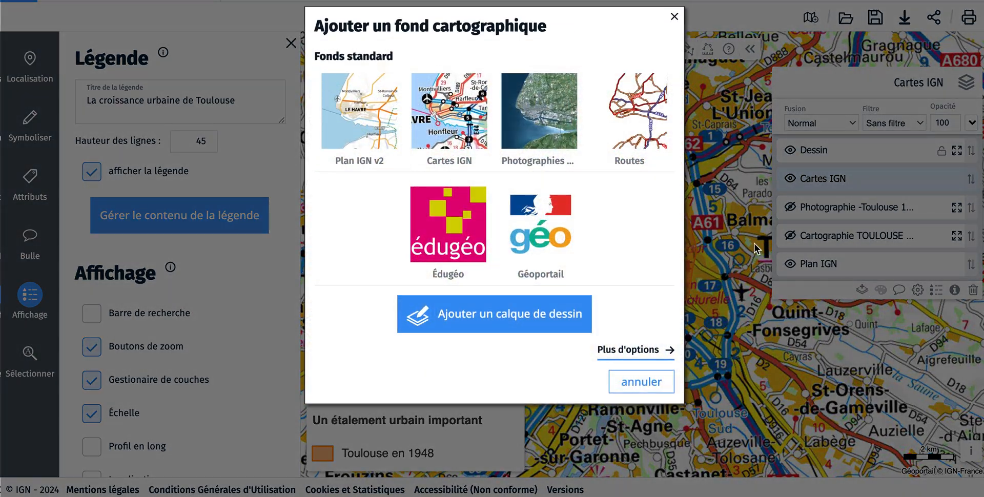
pyautogui.click(529, 121)
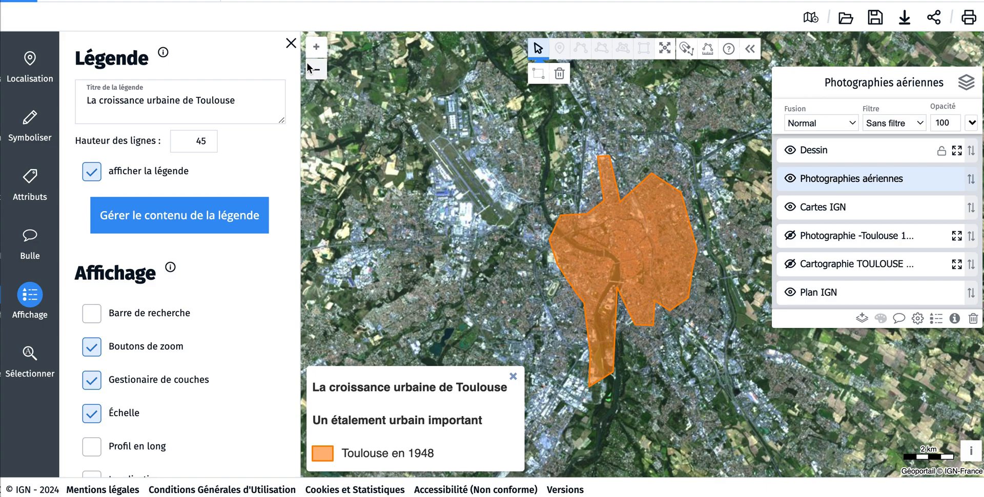
pyautogui.click(292, 44)
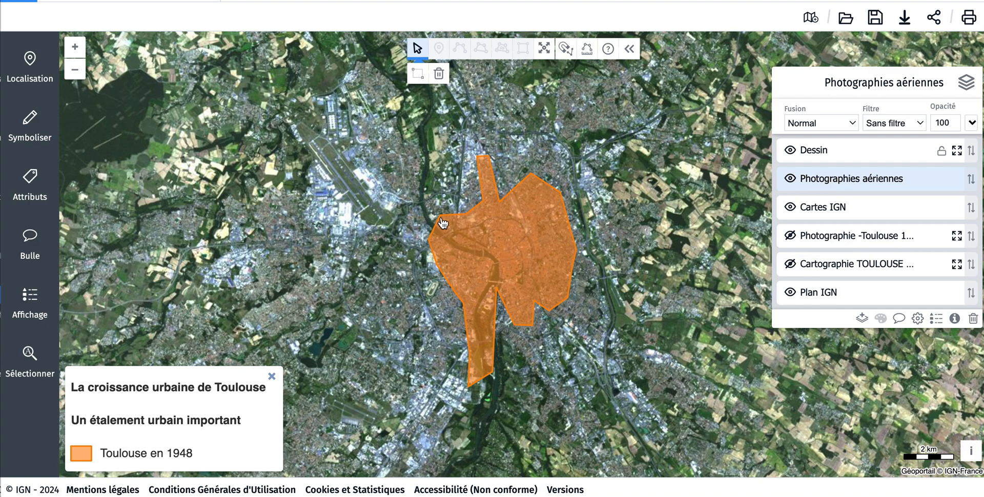
# Step: Locate "Balma, 31130" and add it as a point on the Dessin layer
pyautogui.click(53, 67)
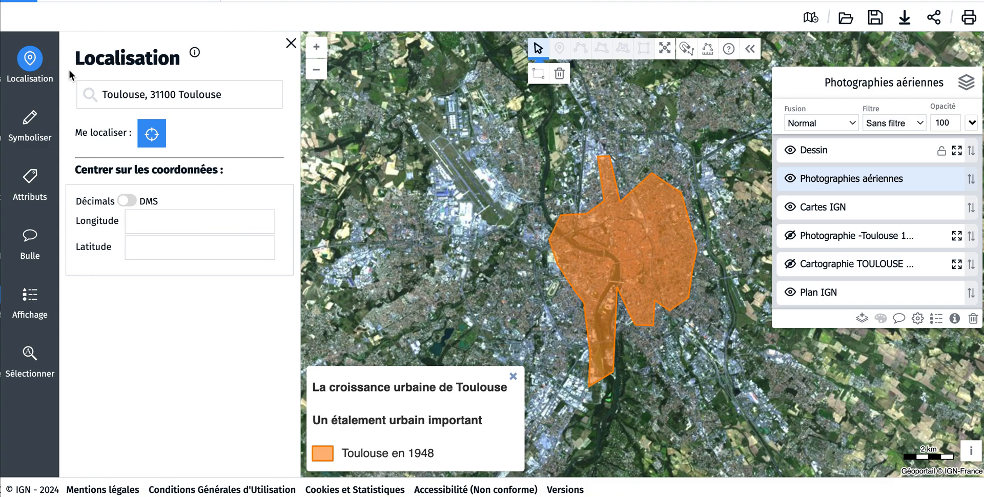
pyautogui.moveTo(245, 99); pyautogui.dragTo(128, 85)
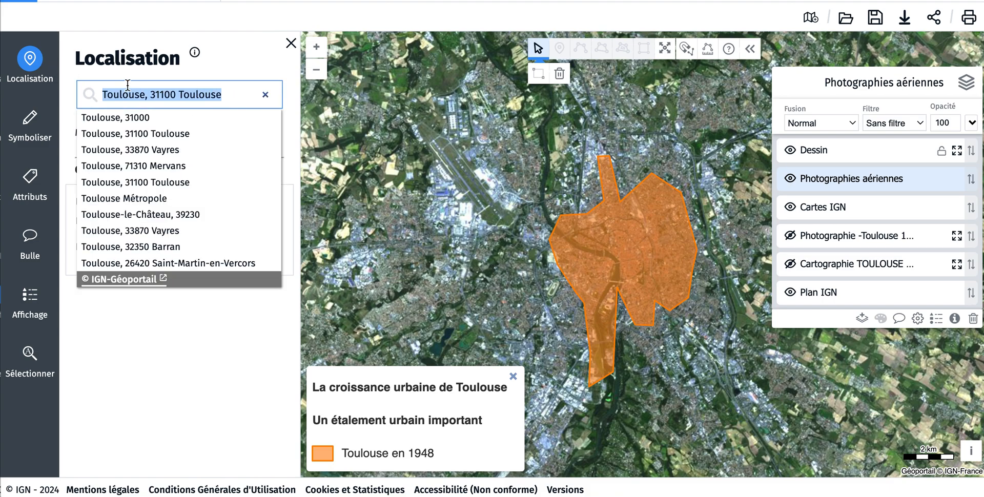
pyautogui.write('Balma')
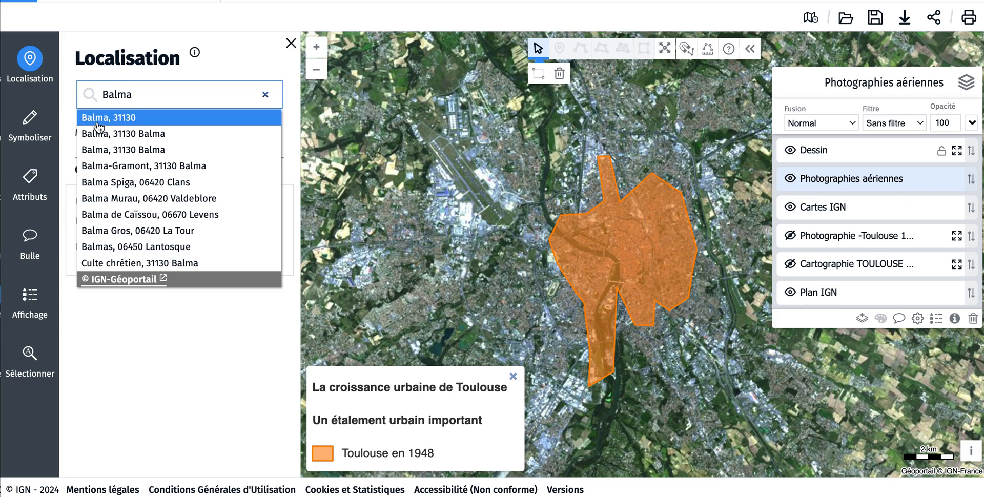
pyautogui.click(101, 122)
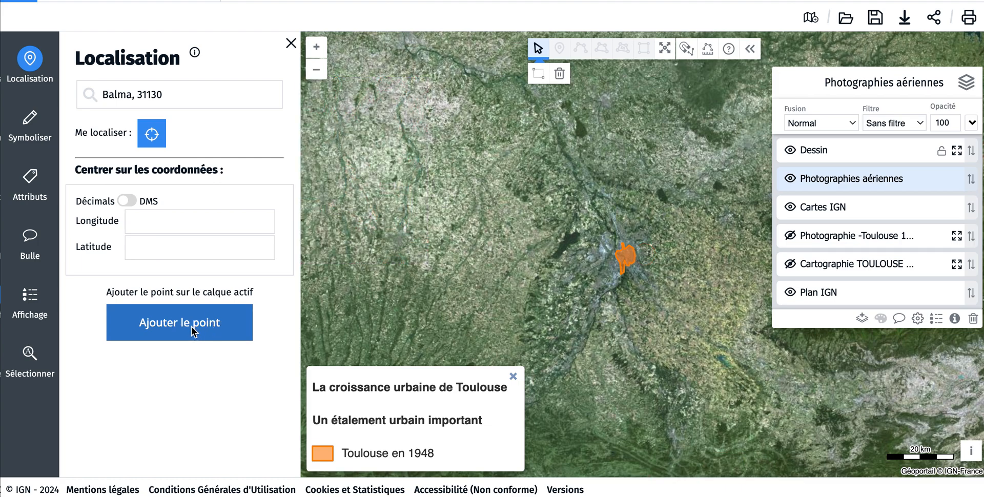
pyautogui.click(193, 331)
pyautogui.click(854, 150)
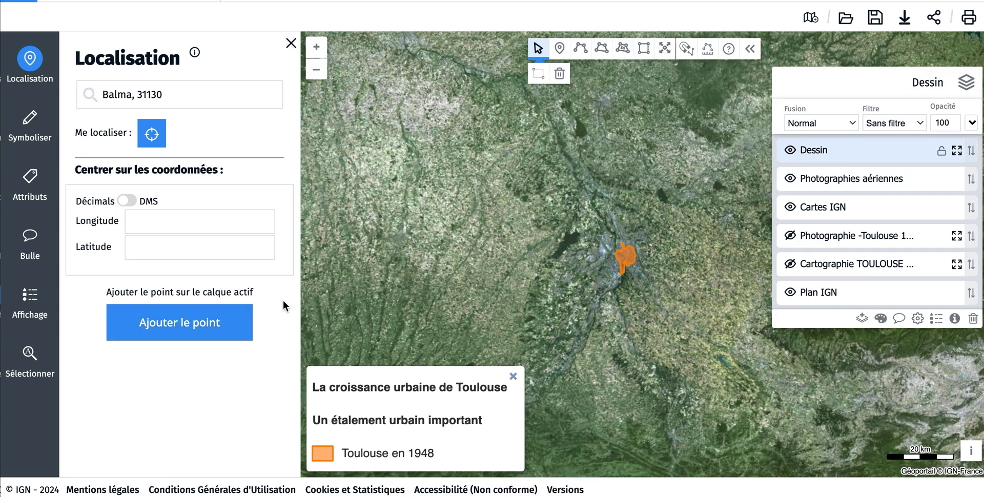
pyautogui.click(212, 328)
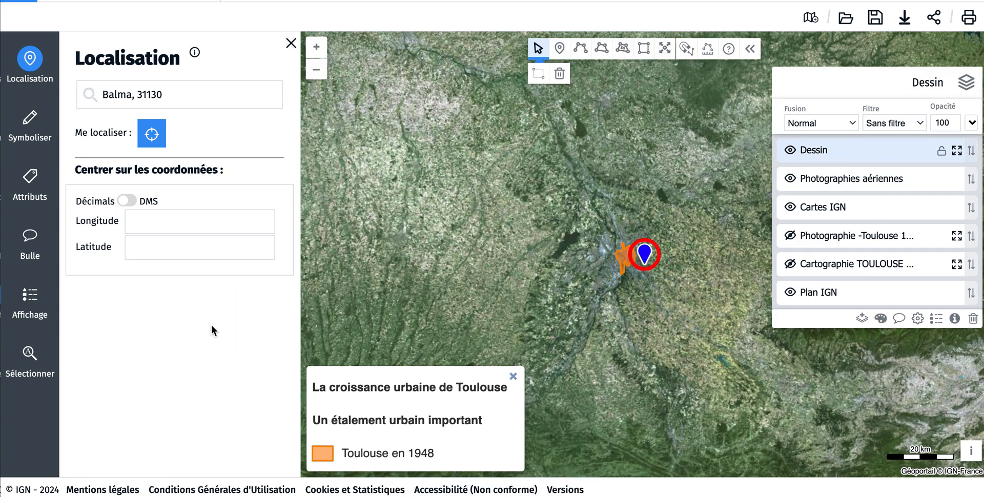
# Step: Hide the Photographies aériennes and Cartes IGN layers, and examine the surroundings of Balma's marker on the Photographie -Toulouse 1954 layer
pyautogui.click(316, 47)
pyautogui.click(317, 47)
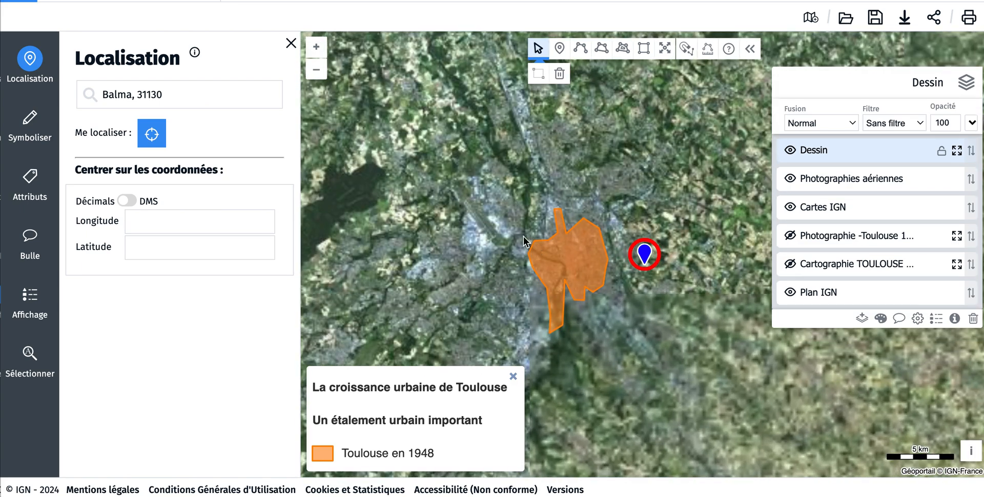
pyautogui.moveTo(482, 222); pyautogui.dragTo(439, 221)
pyautogui.click(321, 50)
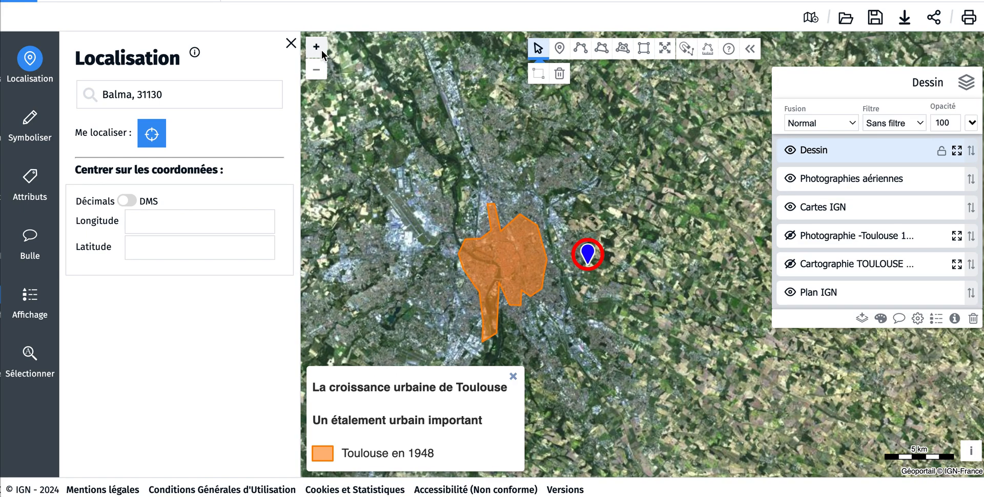
pyautogui.moveTo(442, 105); pyautogui.dragTo(533, 92)
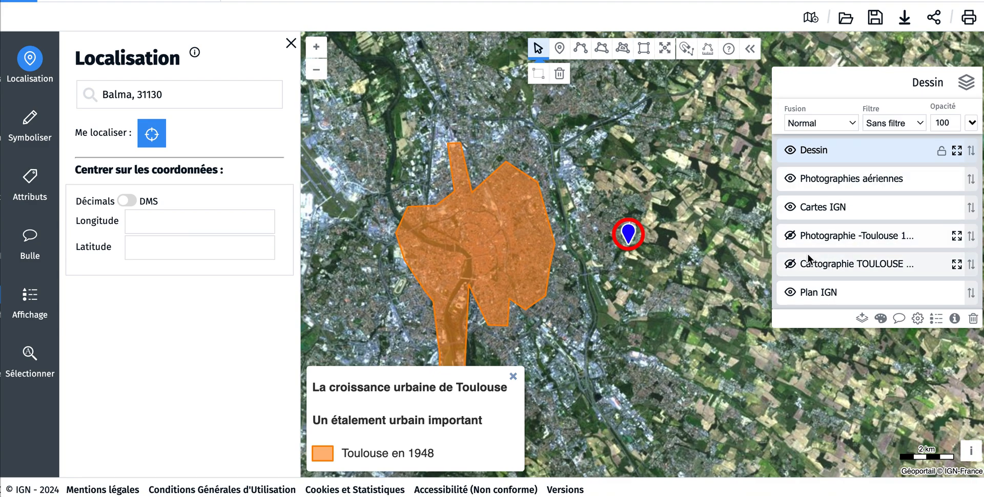
pyautogui.click(790, 179)
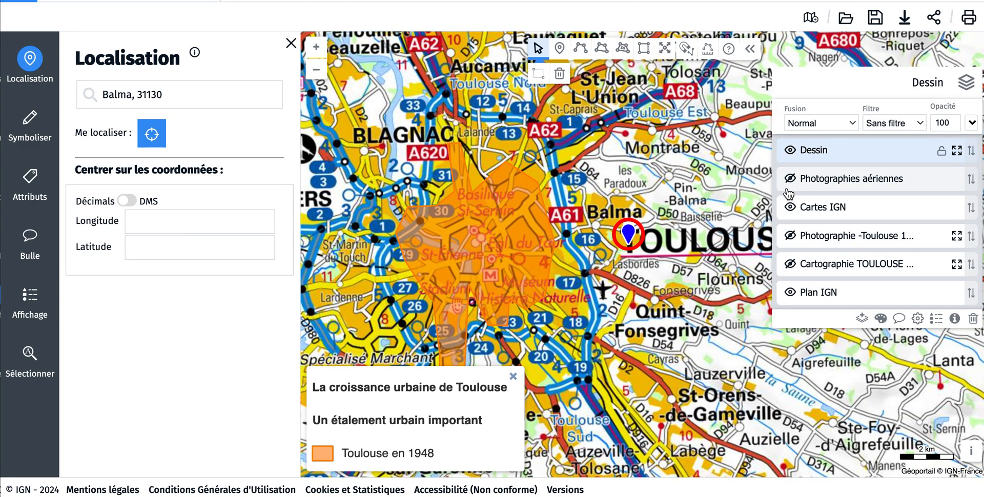
pyautogui.click(789, 207)
pyautogui.click(791, 236)
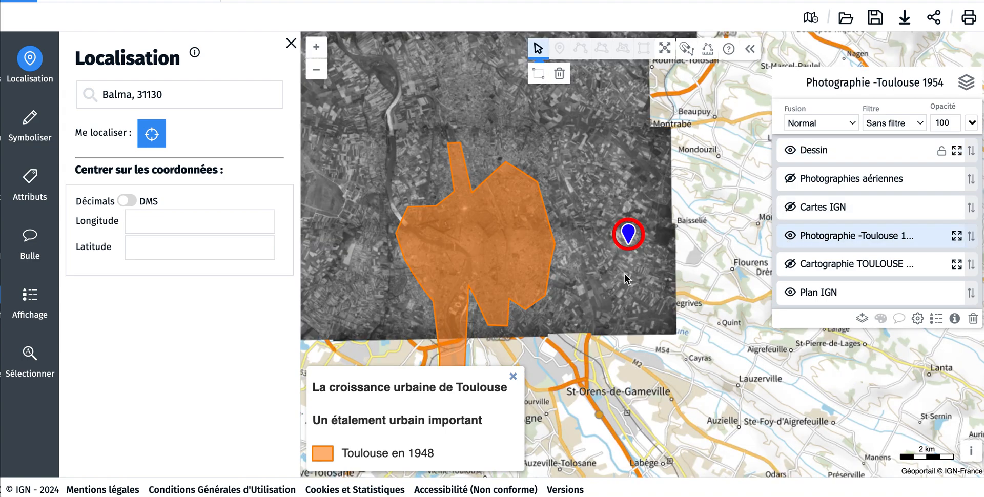
pyautogui.click(316, 47)
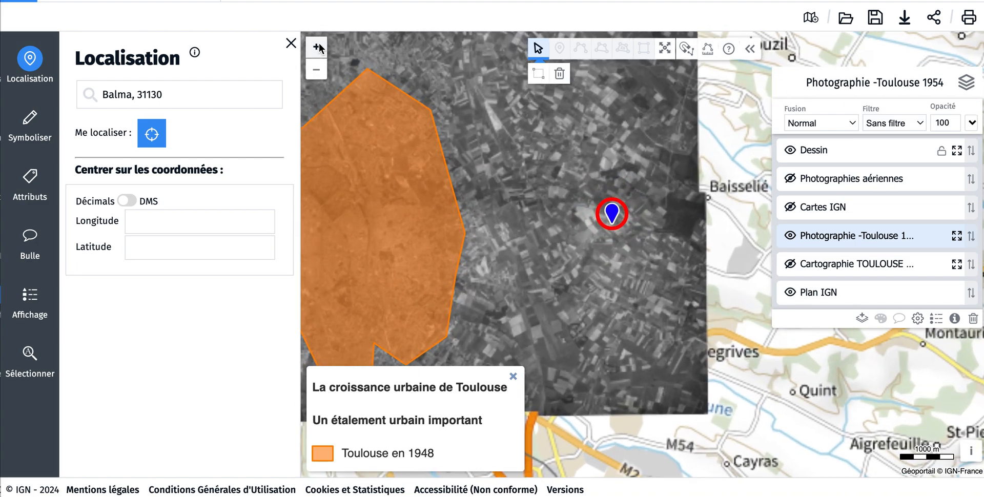
pyautogui.moveTo(493, 165); pyautogui.dragTo(494, 214)
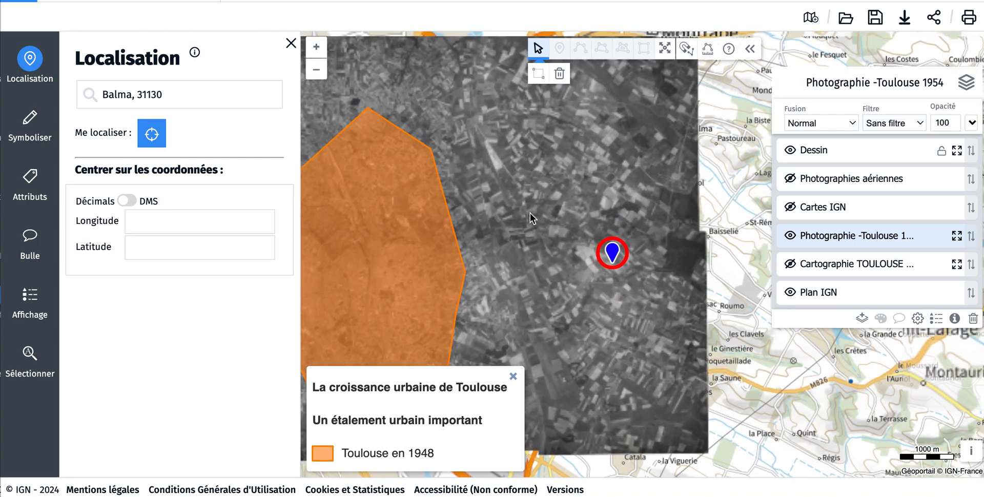
pyautogui.click(314, 47)
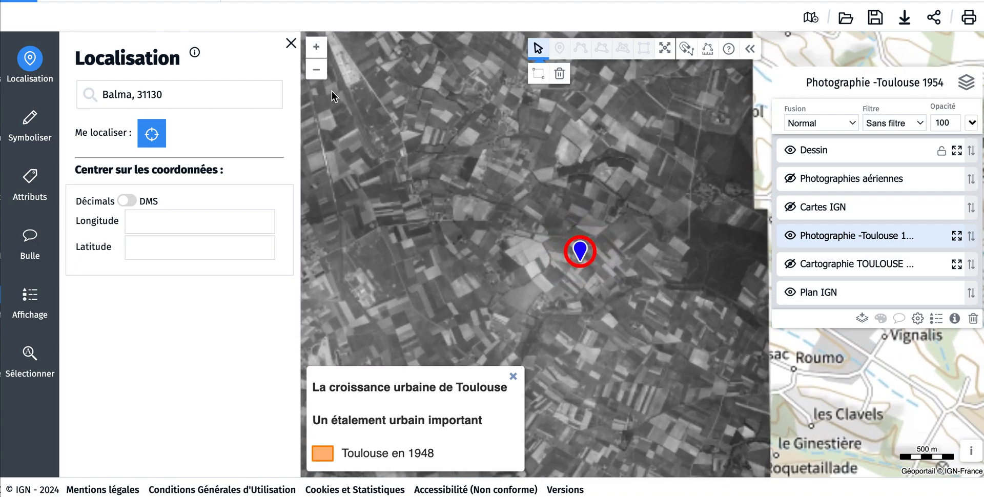
pyautogui.click(316, 71)
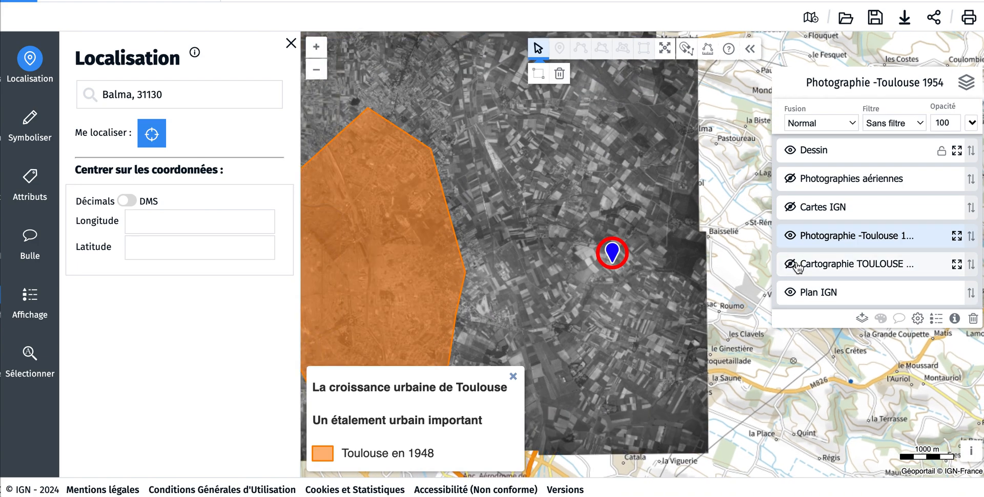
# Step: Hide the Photographie -Toulouse 1954 layer and show the Cartographie TOULOUSE 1948 layer around Balma's marker
pyautogui.click(790, 235)
pyautogui.click(790, 263)
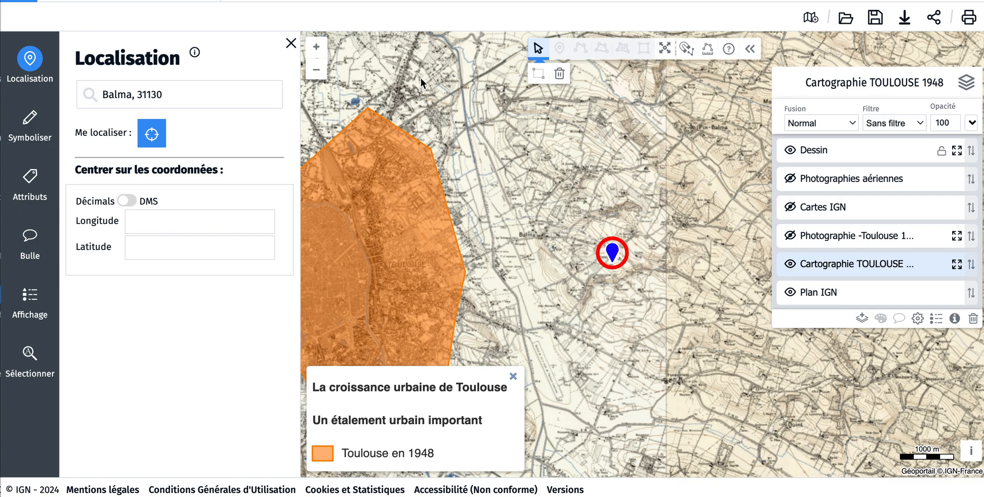
# Step: Show the Photographie -Toulouse 1954 and Cartes IGN layers again, and examine Balma's built-up area on the Cartes IGN background
pyautogui.click(790, 236)
pyautogui.click(790, 207)
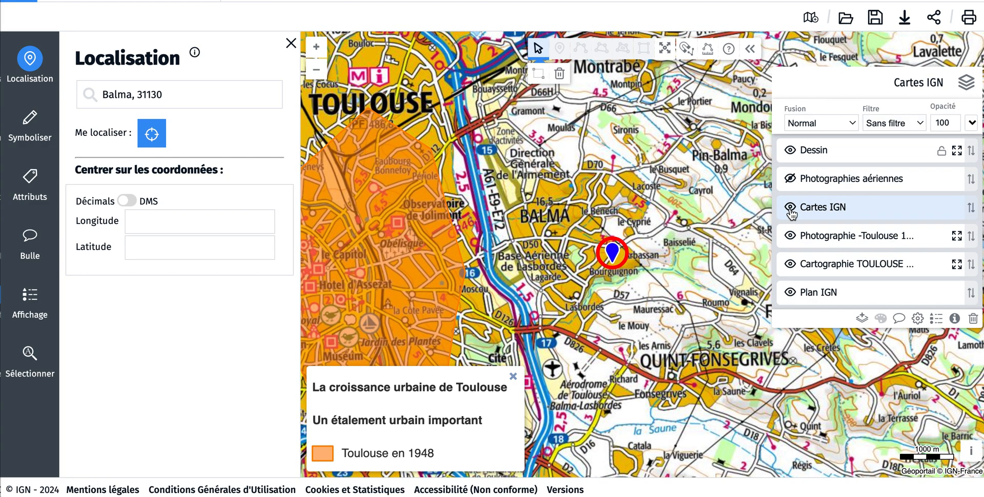
pyautogui.click(317, 48)
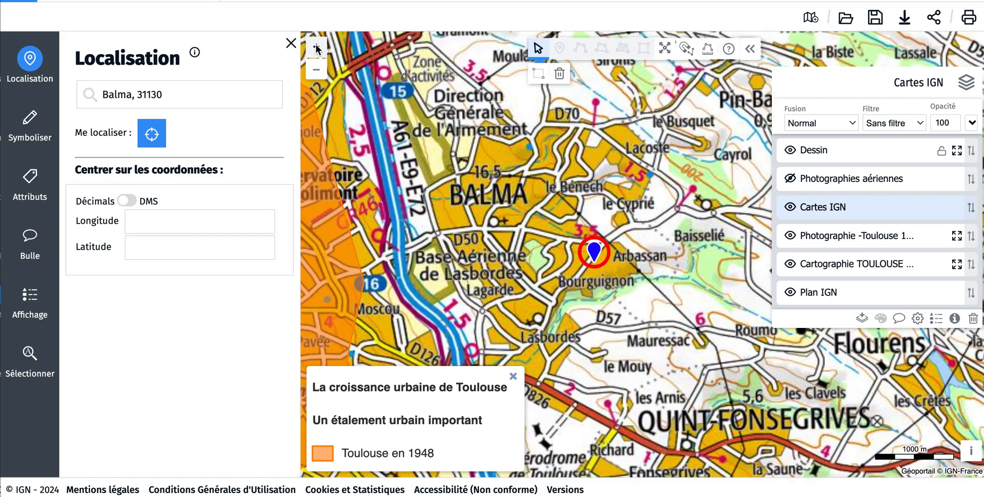
pyautogui.click(316, 47)
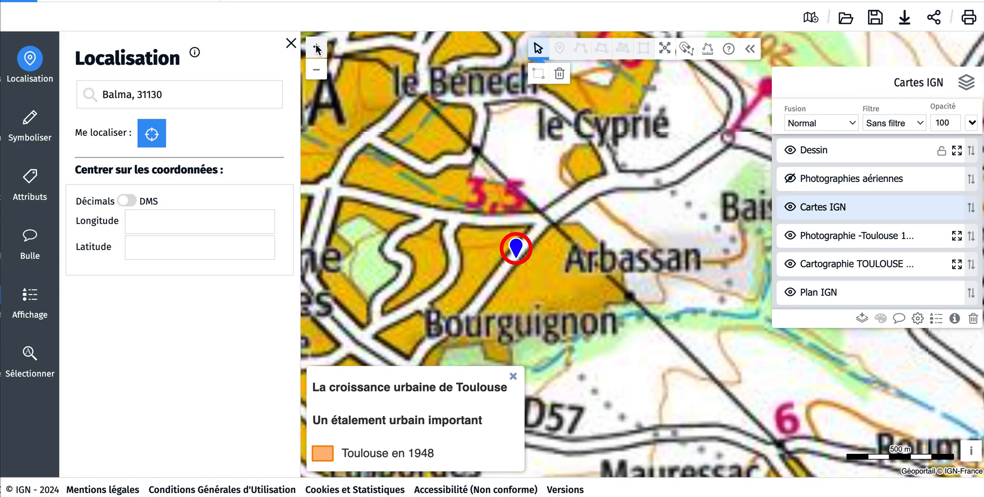
pyautogui.moveTo(456, 144); pyautogui.dragTo(549, 143)
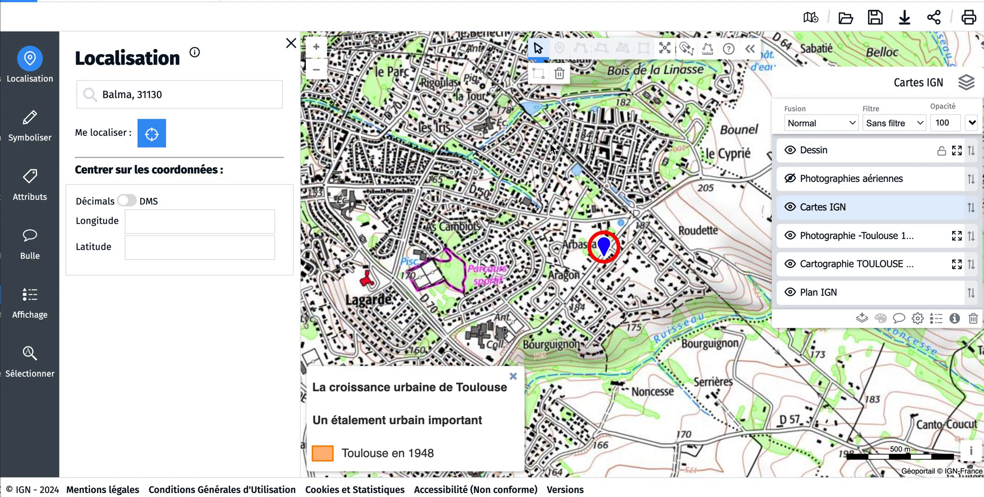
pyautogui.click(317, 67)
pyautogui.click(322, 54)
# Step: Show the Photographies aériennes layer and examine the housing and fields around Balma's marker
pyautogui.click(792, 179)
pyautogui.click(315, 49)
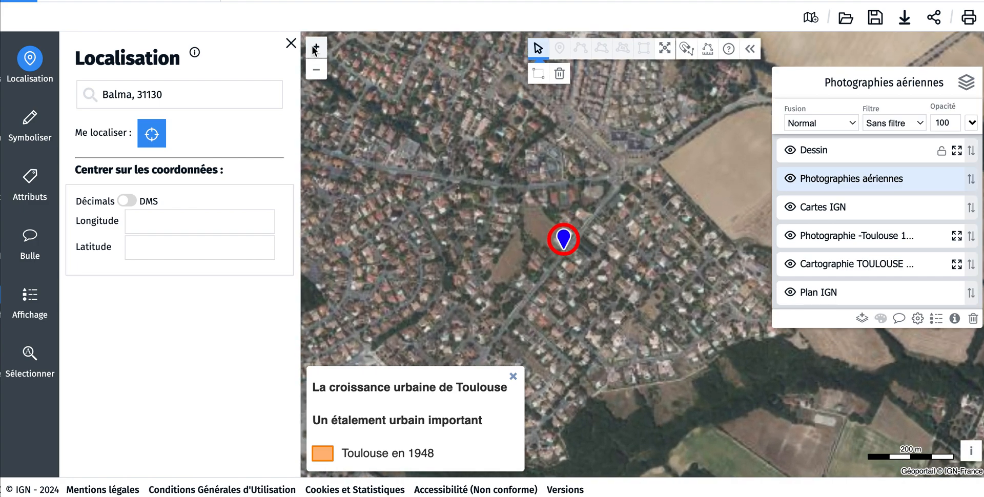
pyautogui.moveTo(428, 124); pyautogui.dragTo(495, 149)
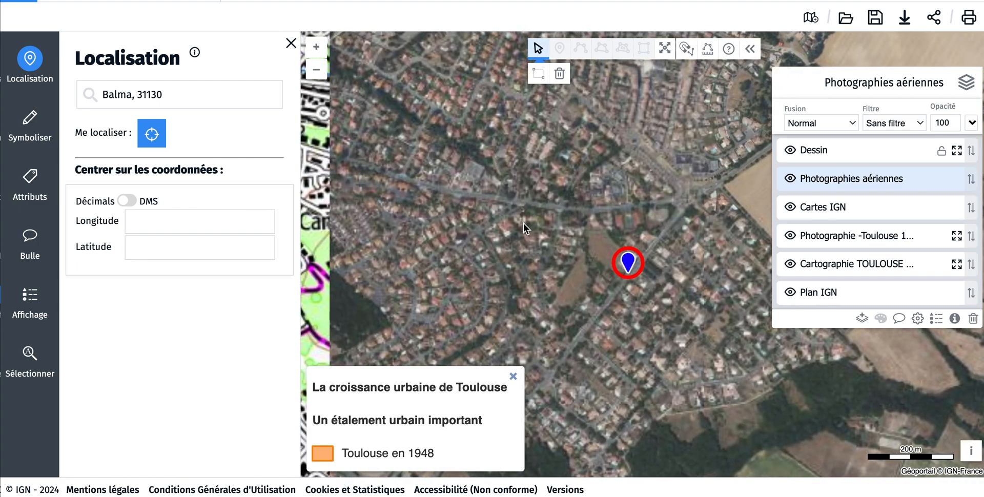
pyautogui.click(317, 47)
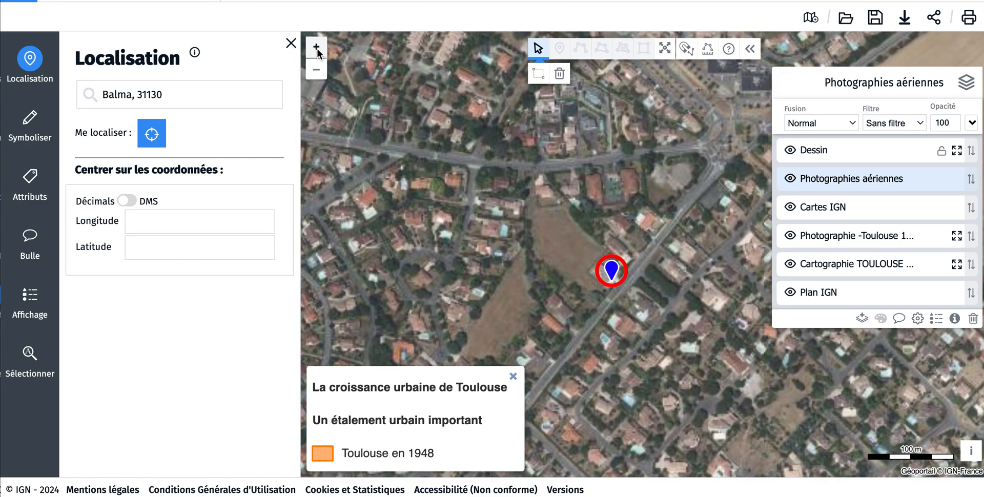
pyautogui.moveTo(607, 193); pyautogui.dragTo(377, 250)
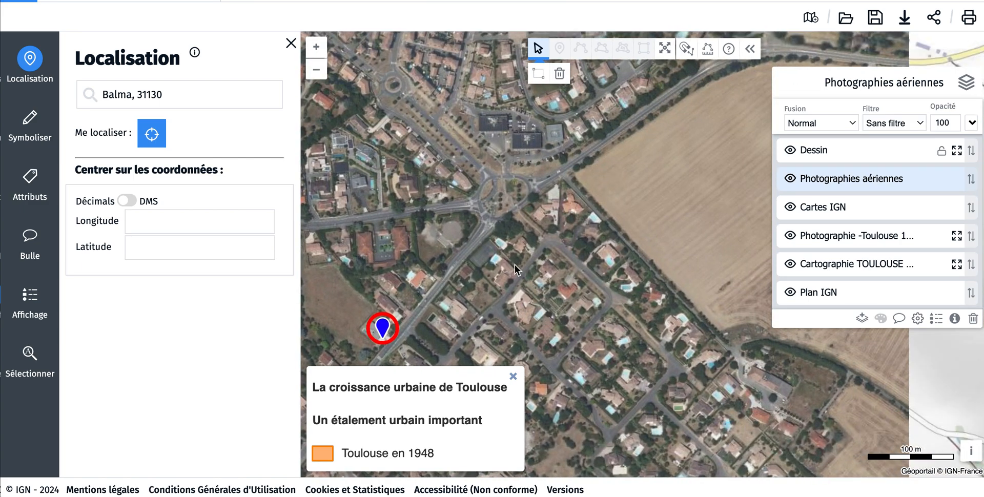
pyautogui.moveTo(572, 267); pyautogui.dragTo(597, 221)
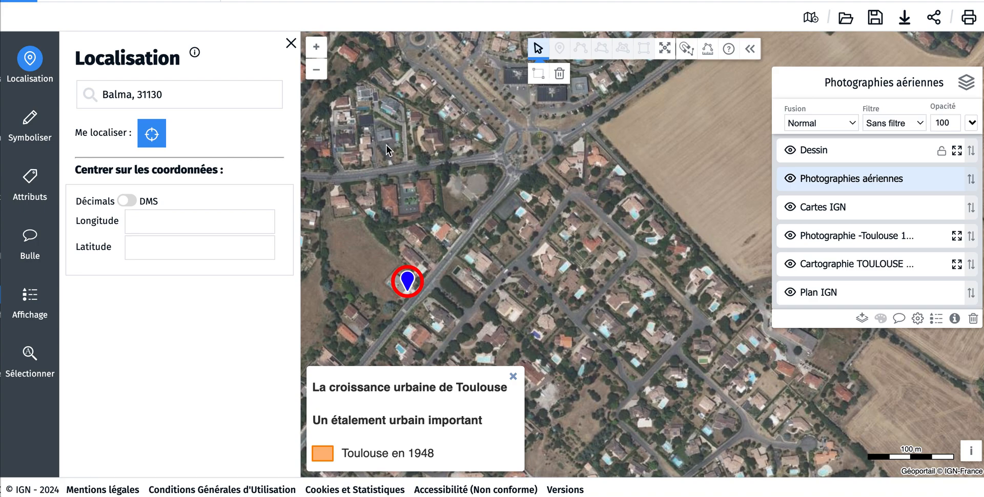
pyautogui.click(316, 69)
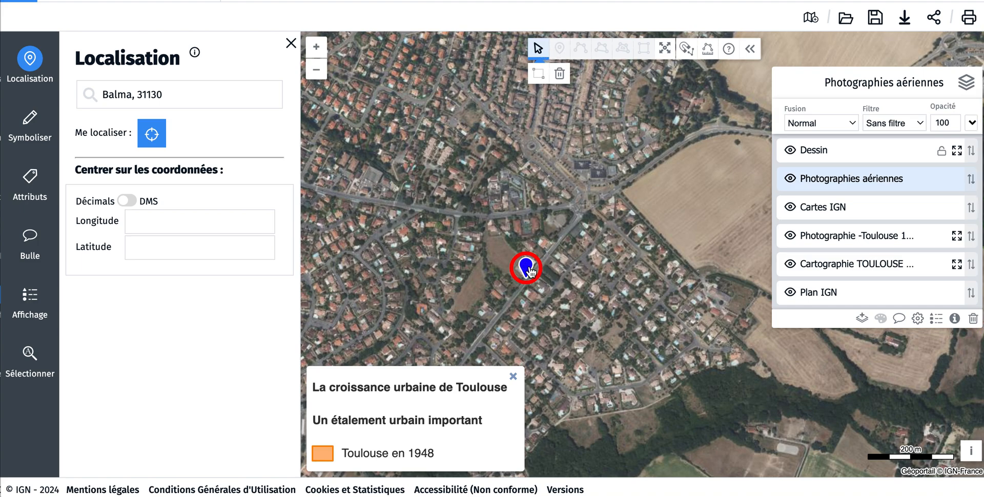
# Step: Start adding the blue marker symbol of the Balma point to the symbol library
pyautogui.click(34, 129)
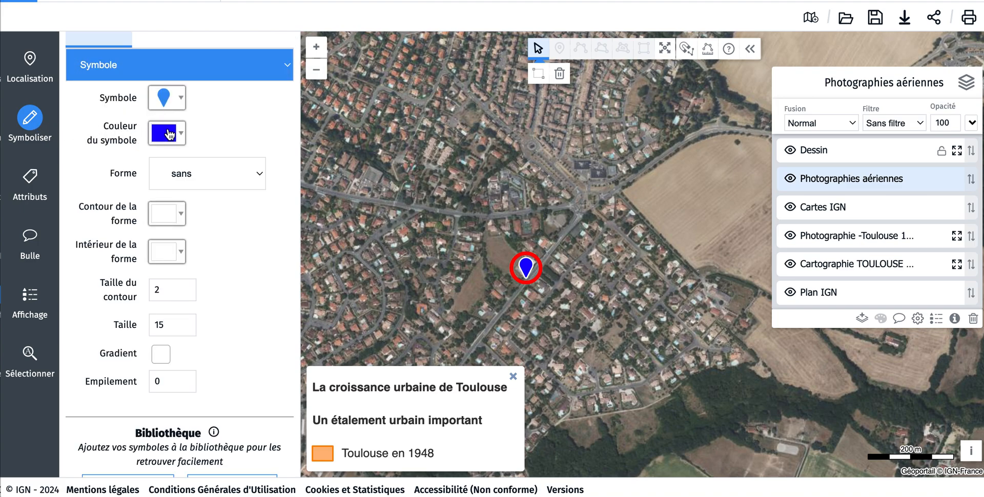
pyautogui.scroll(-2, 183, 235)
pyautogui.click(149, 394)
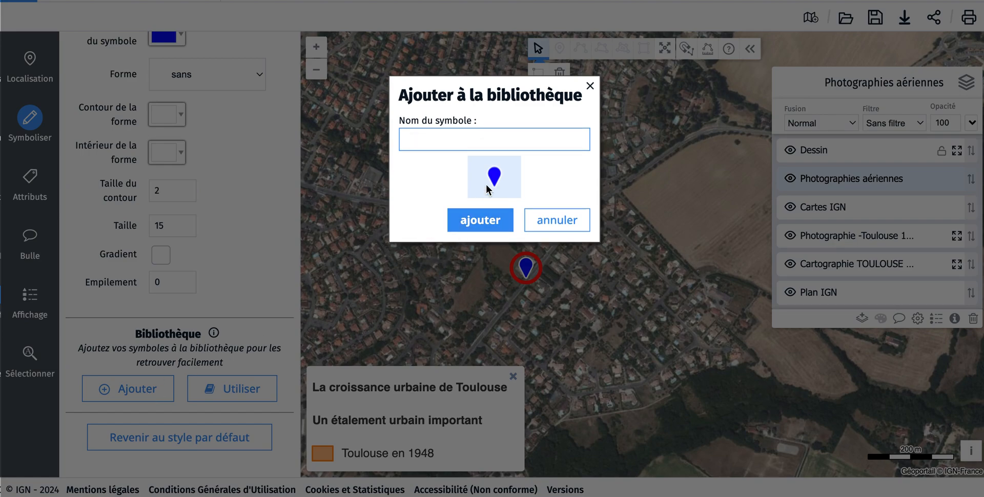
pyautogui.write('Une commune périurbaine')
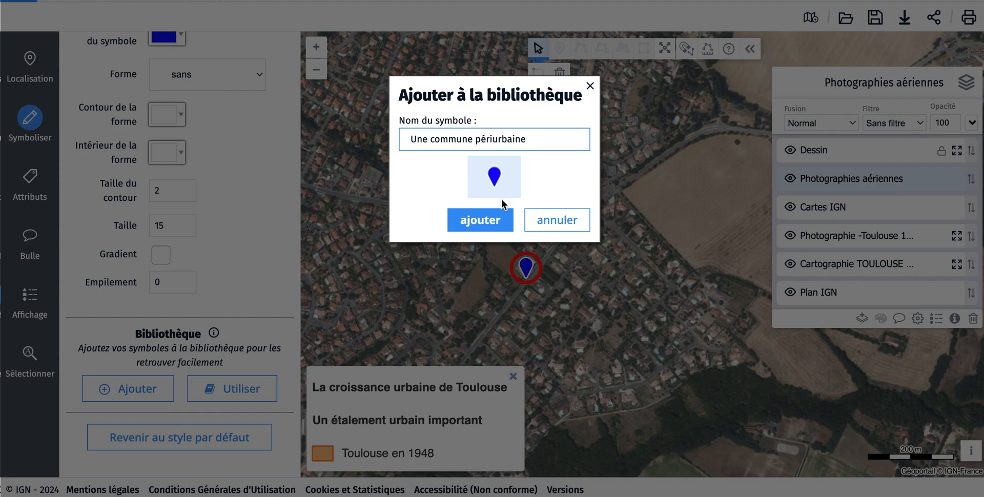
pyautogui.press('BackSpace')
pyautogui.press('BackSpace')
pyautogui.press('BackSpace')
pyautogui.press('BackSpace')
pyautogui.press('BackSpace')
pyautogui.press('BackSpace')
pyautogui.press('BackSpace')
pyautogui.press('BackSpace')
pyautogui.press('BackSpace')
pyautogui.press('BackSpace')
pyautogui.press('BackSpace')
pyautogui.press('BackSpace')
pyautogui.press('BackSpace')
pyautogui.press('BackSpace')
pyautogui.press('BackSpace')
pyautogui.press('BackSpace')
pyautogui.press('BackSpace')
pyautogui.press('BackSpace')
pyautogui.press('BackSpace')
pyautogui.press('BackSpace')
pyautogui.press('BackSpace')
pyautogui.press('BackSpace')
# Step: Name the blue marker symbol "Balma" and add it to the library
pyautogui.write('Balma')
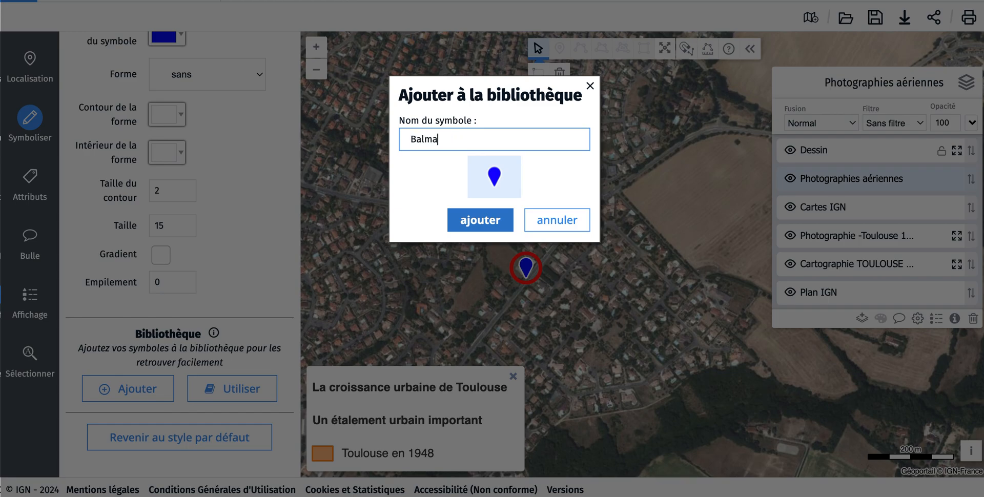
pyautogui.click(493, 230)
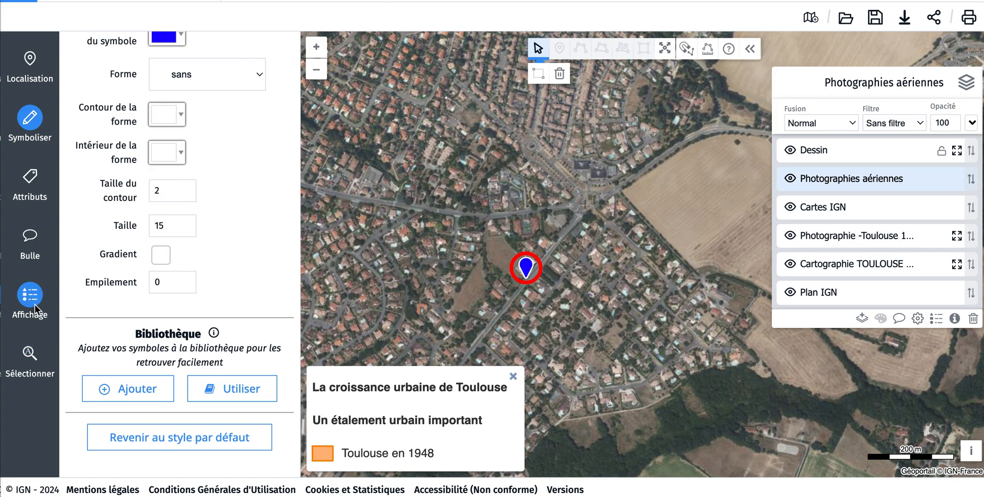
# Step: Add the Balma symbol to the legend and place it below the "Toulouse en 1948" entry
pyautogui.click(35, 305)
pyautogui.click(204, 222)
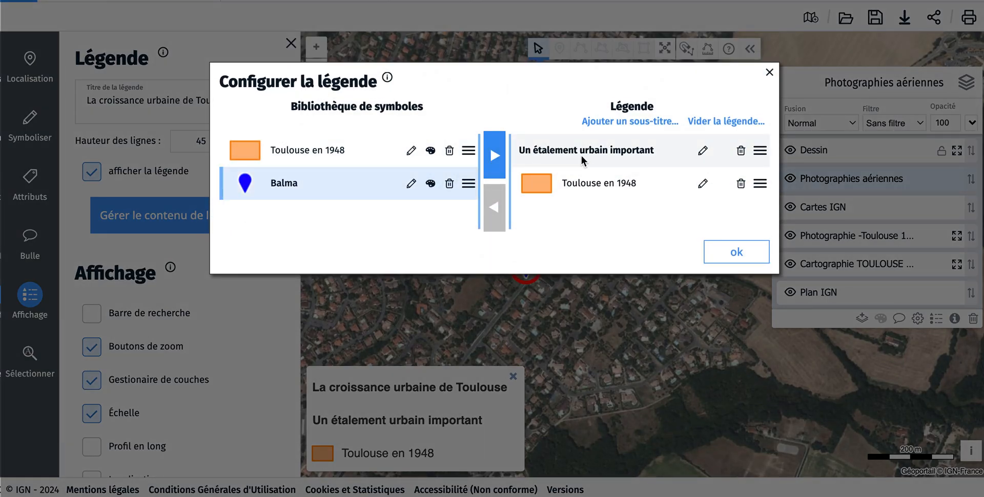
pyautogui.click(493, 169)
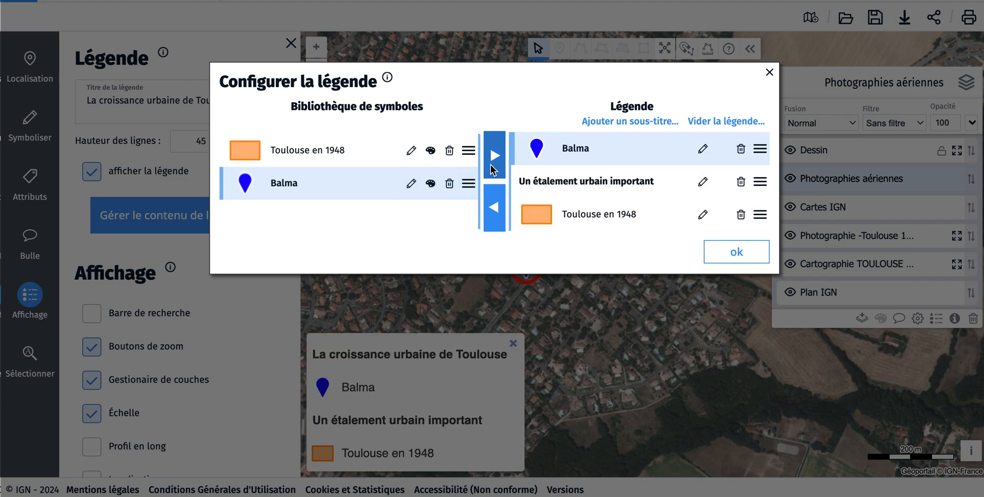
pyautogui.moveTo(760, 149); pyautogui.dragTo(741, 222)
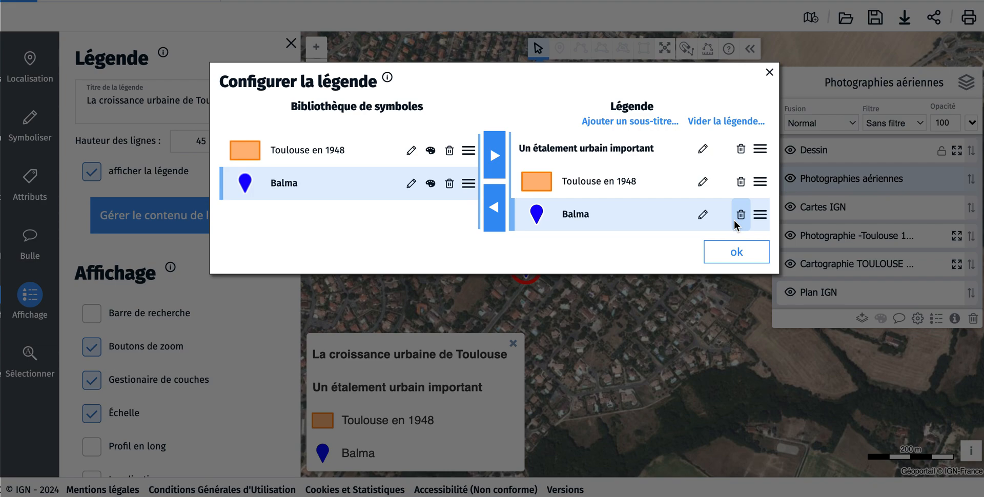
# Step: Add the subtitle "Une commune périurbaine" to the legend above the Balma entry
pyautogui.click(610, 122)
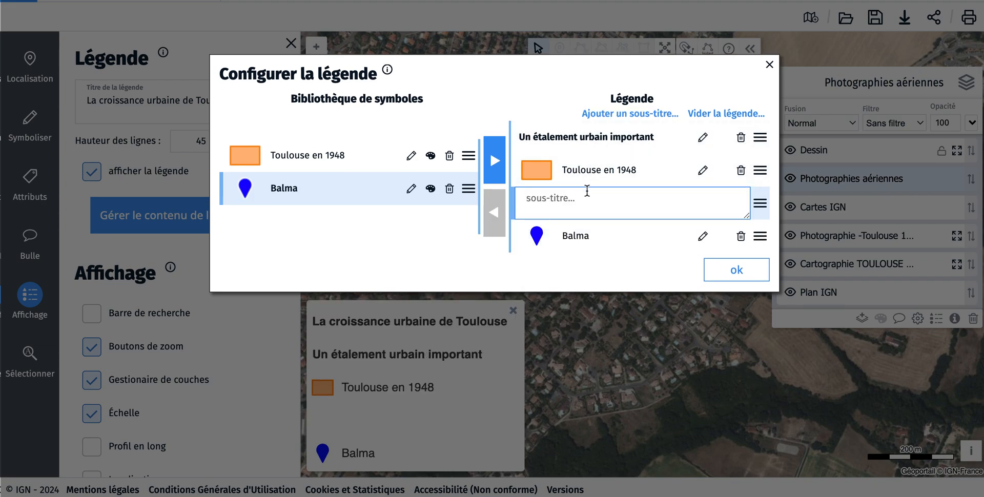
pyautogui.write('Une commune pér')
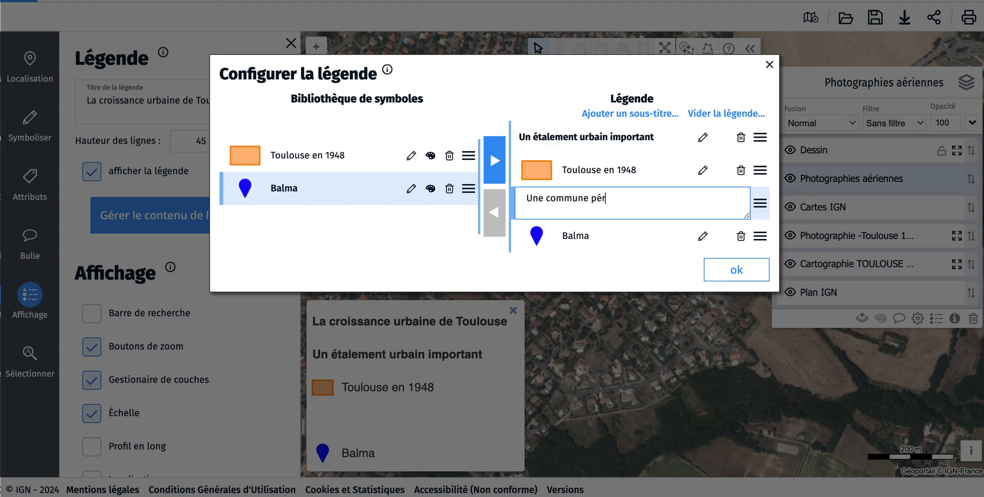
pyautogui.write('iurbaine')
pyautogui.click(730, 267)
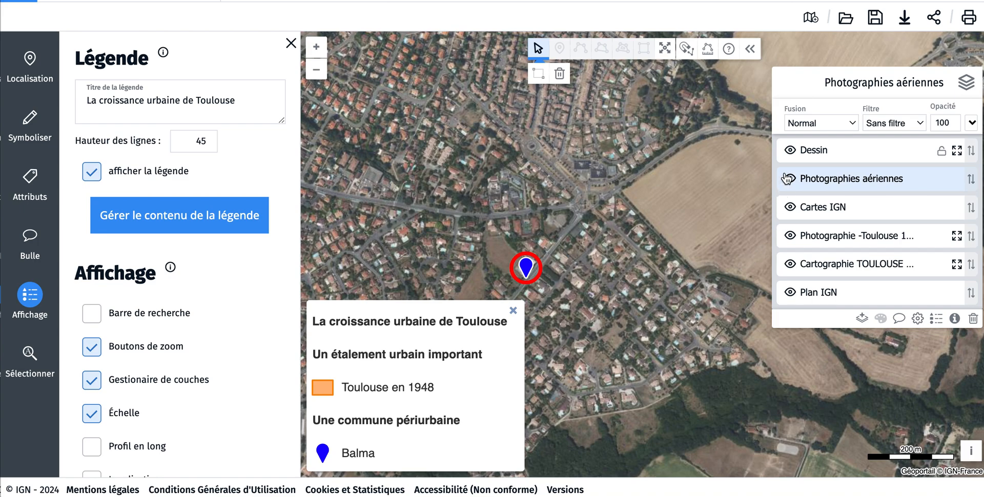
# Step: Select the Dessin layer and bring a wider area around Balma into view
pyautogui.click(795, 152)
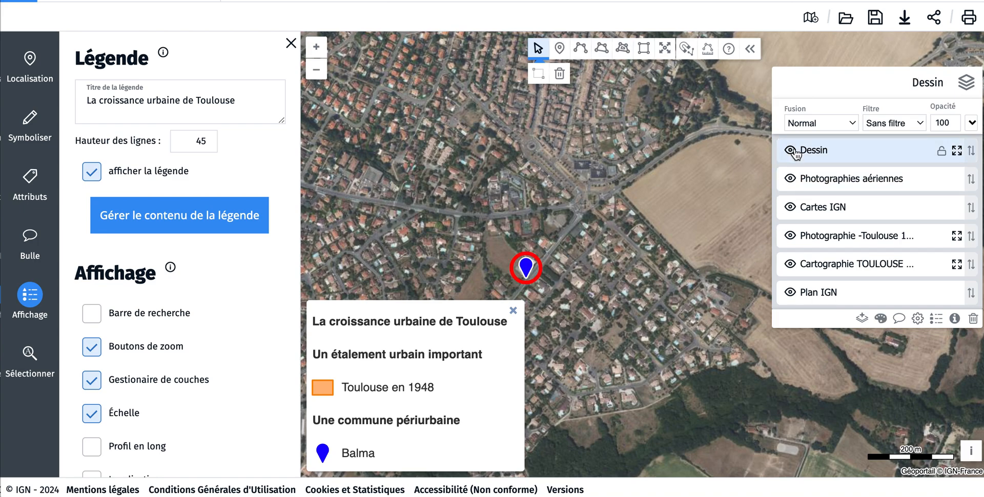
pyautogui.click(314, 76)
pyautogui.click(314, 77)
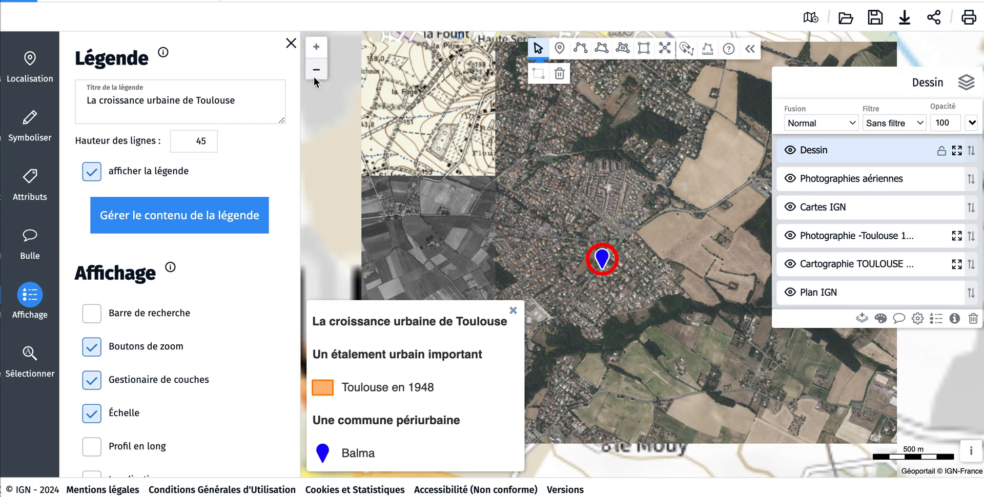